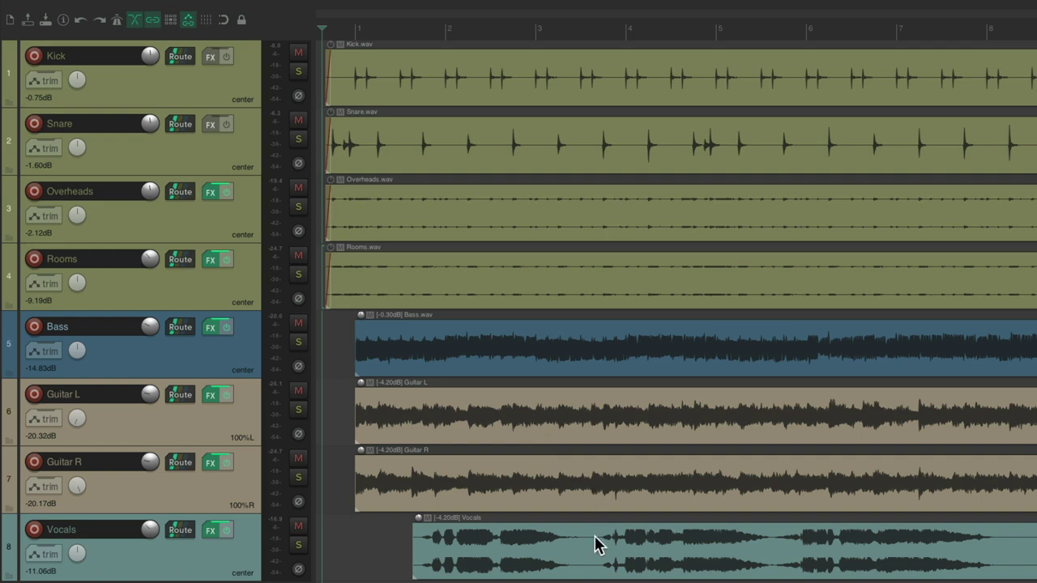
Play the eight-track song of drums, bass, guitars and vocals from the start.
key(space)
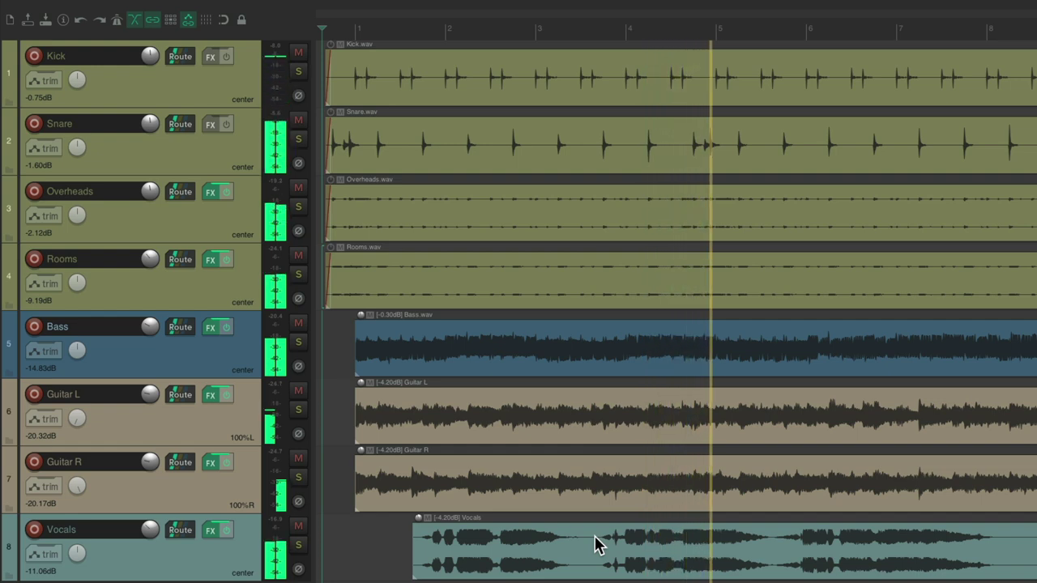
Solo Kick, Snare, Overheads and Rooms, then play the drums alone from bar 1.
key(space)
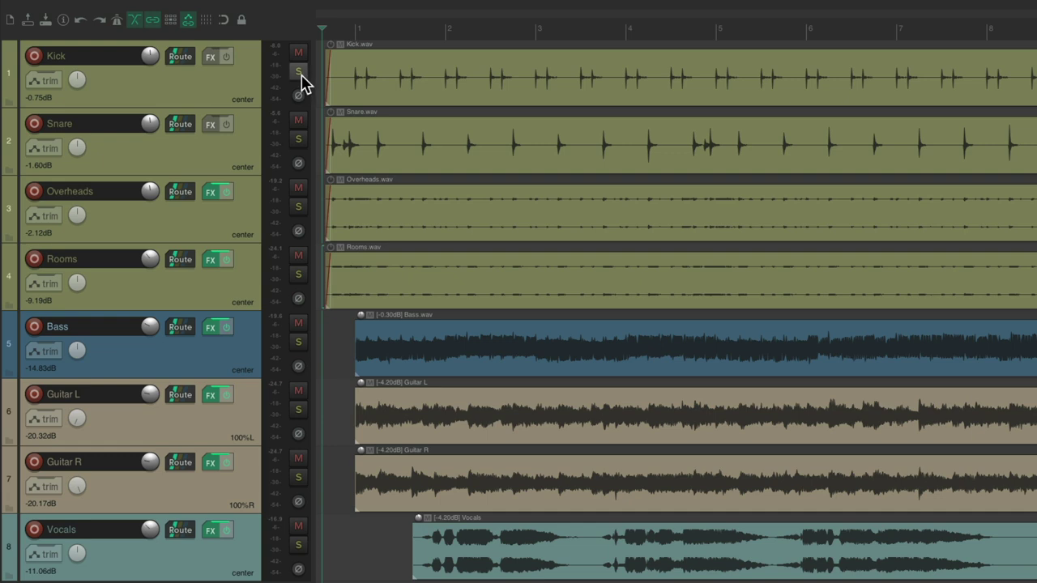
drag(298, 72, 298, 276)
key(space)
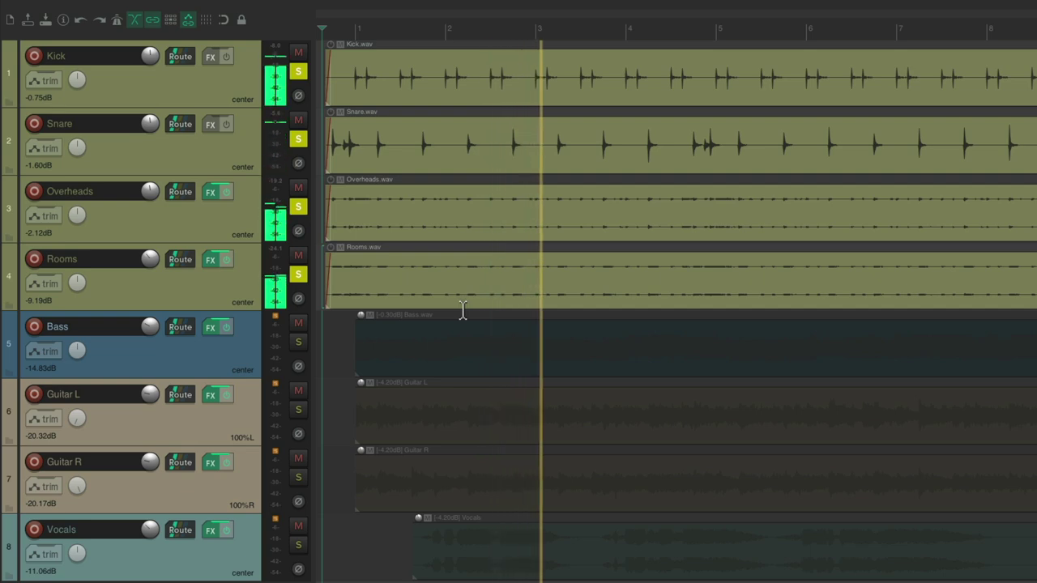
key(space)
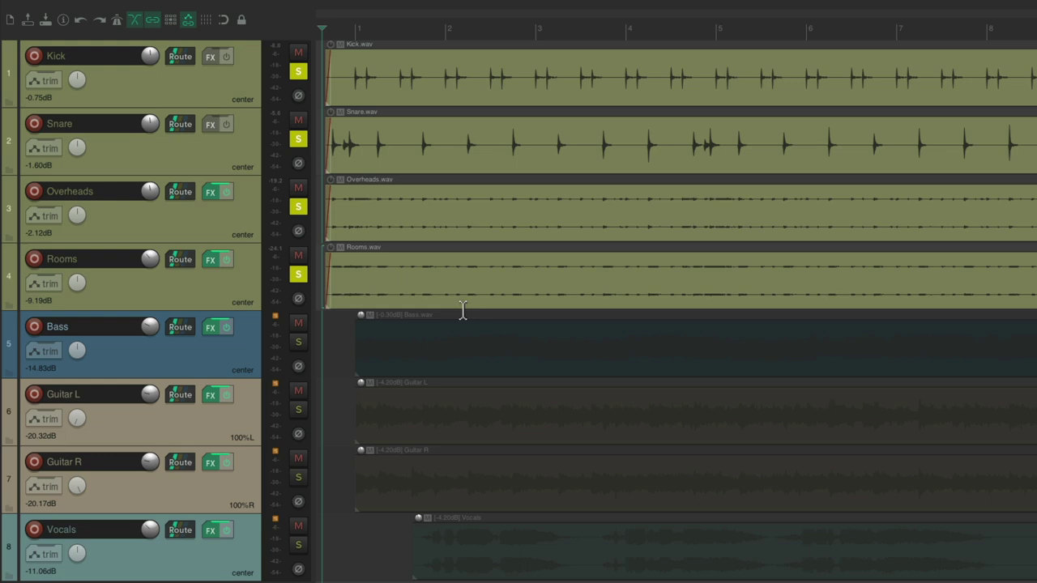
Unsolo the drums and duplicate the Kick track, renaming the copy 'Kick Sample'.
click(298, 75)
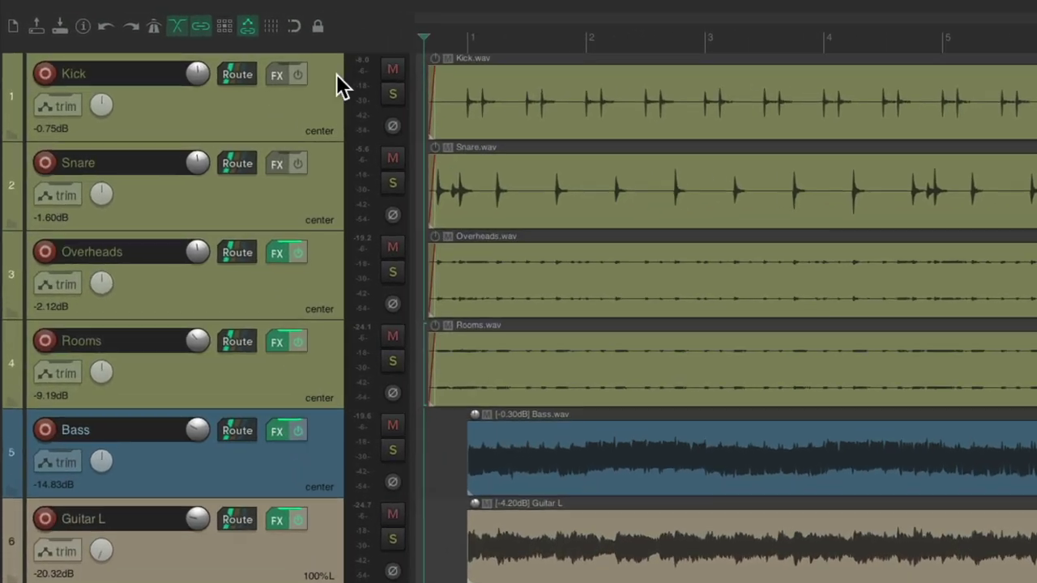
click(231, 76)
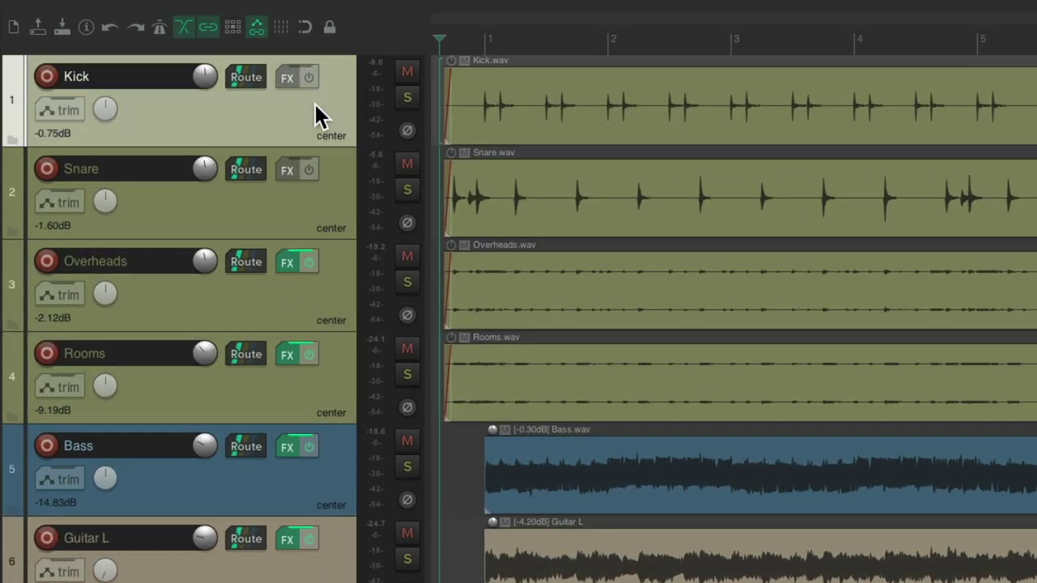
right_click(315, 104)
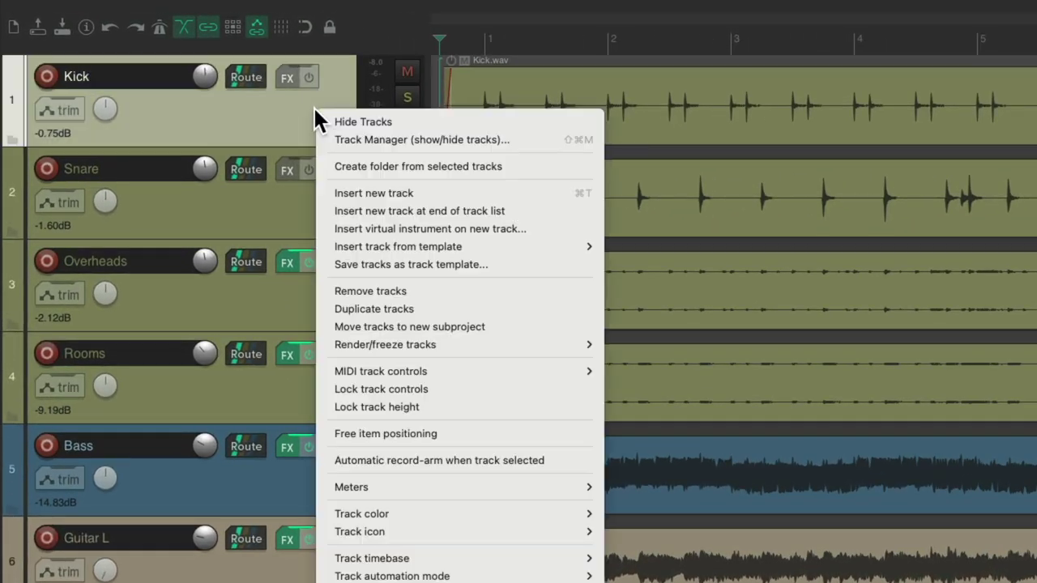
click(324, 308)
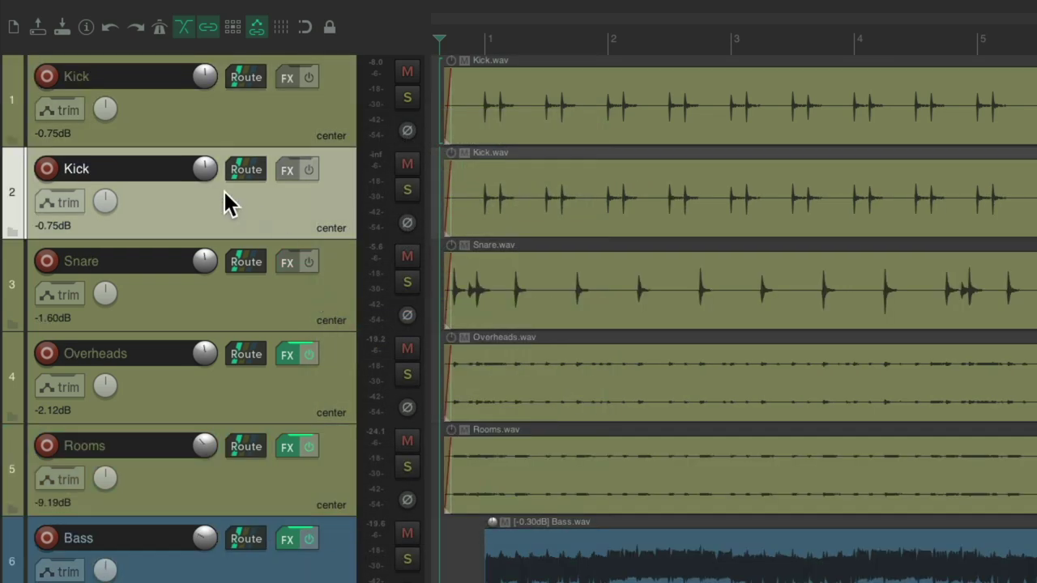
double_click(151, 168)
text(Kick Sample)
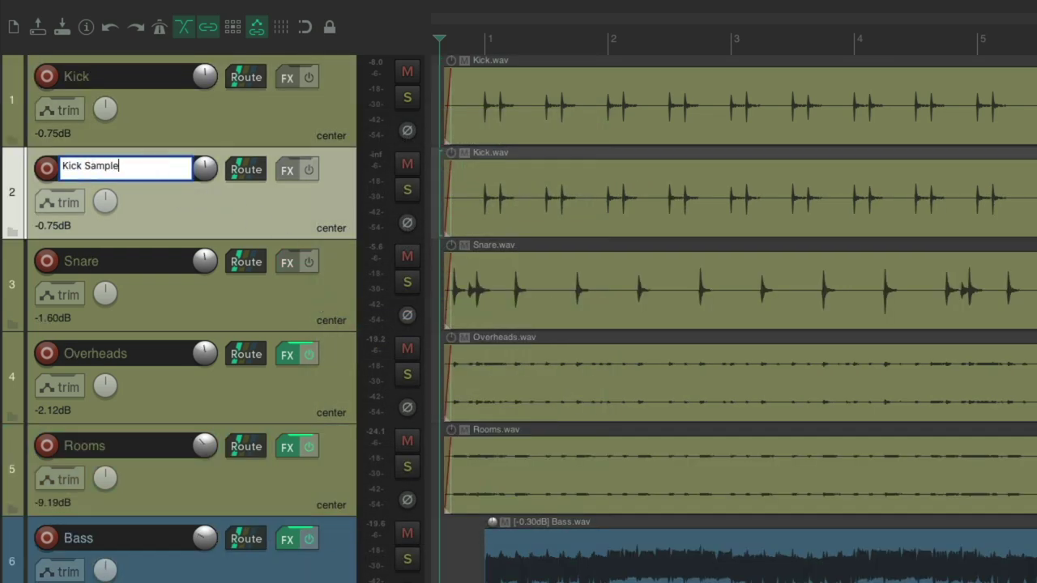
key(Return)
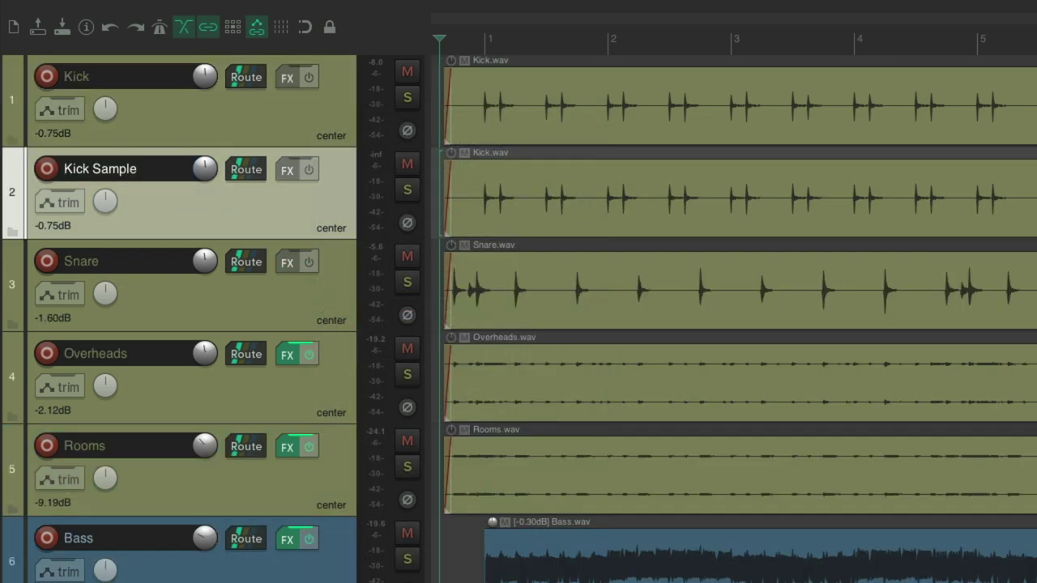
Insert JS: Audio To MIDI Drum Trigger on Kick Sample using the 'trigger' filter.
click(280, 172)
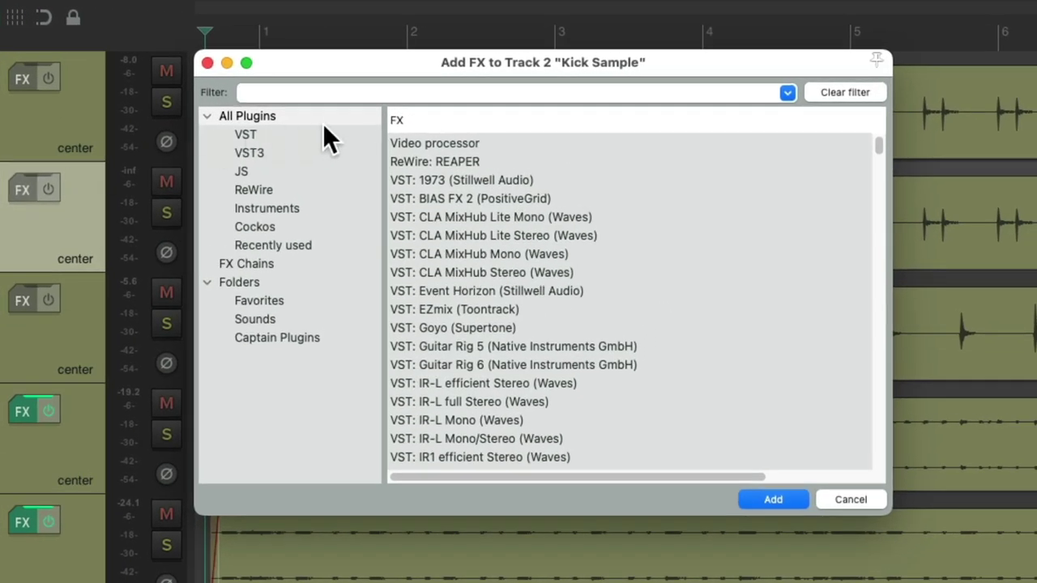
text(trigger)
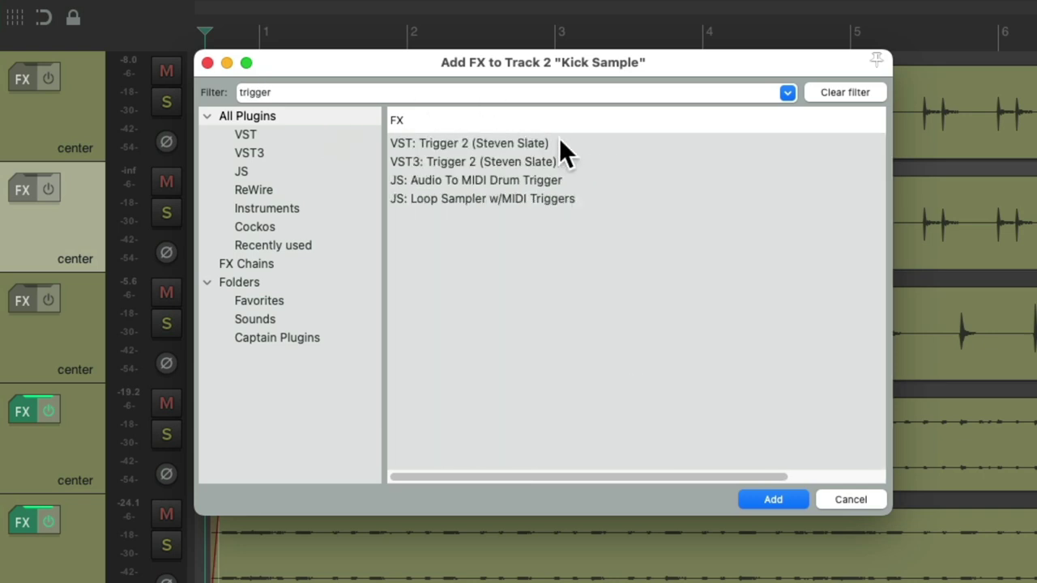
click(595, 180)
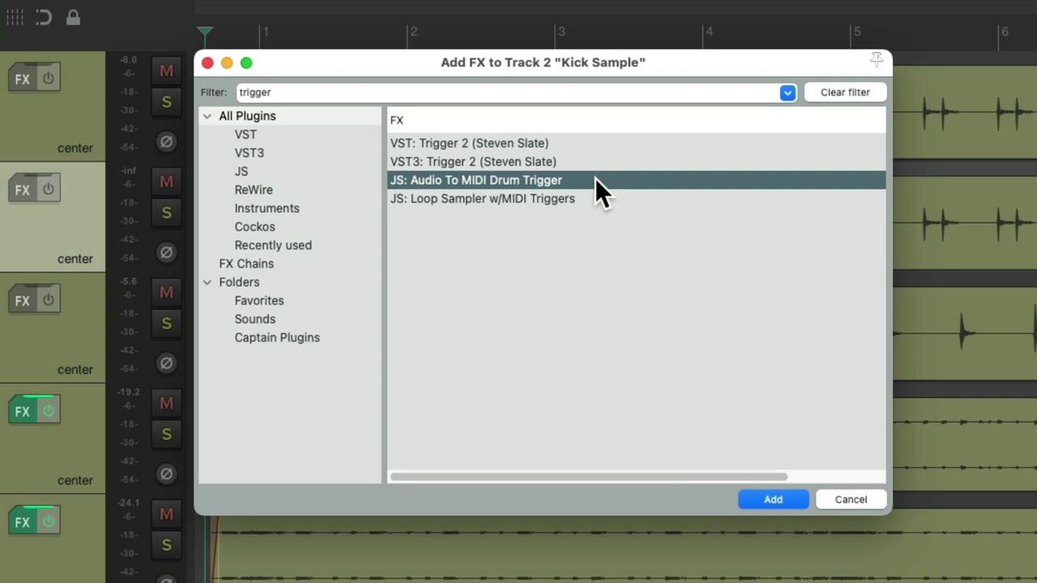
double_click(588, 179)
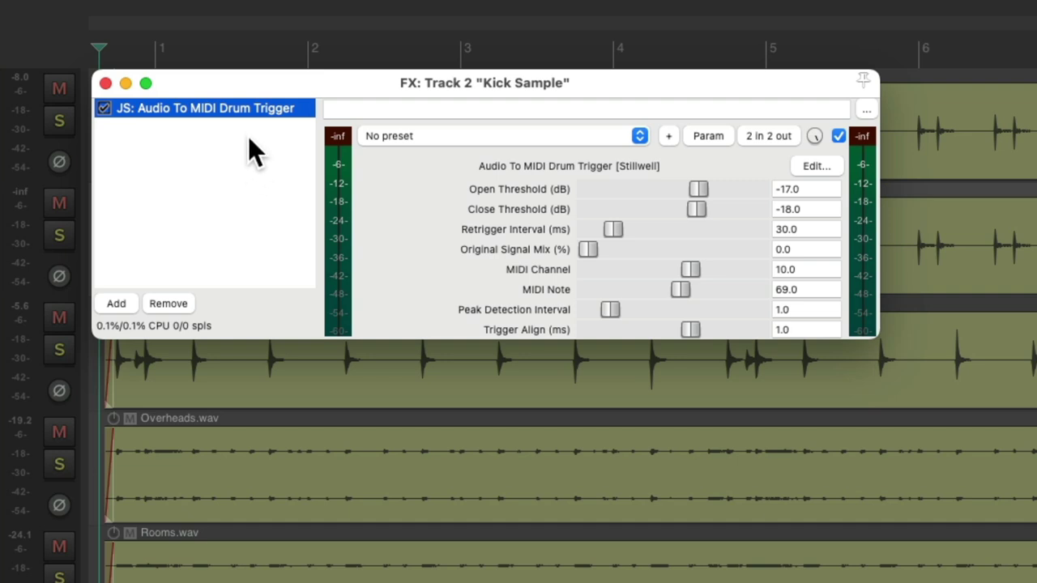
Add VSTi: ReaSamplOmatic5000 after the drum trigger in Kick Sample's chain.
double_click(210, 154)
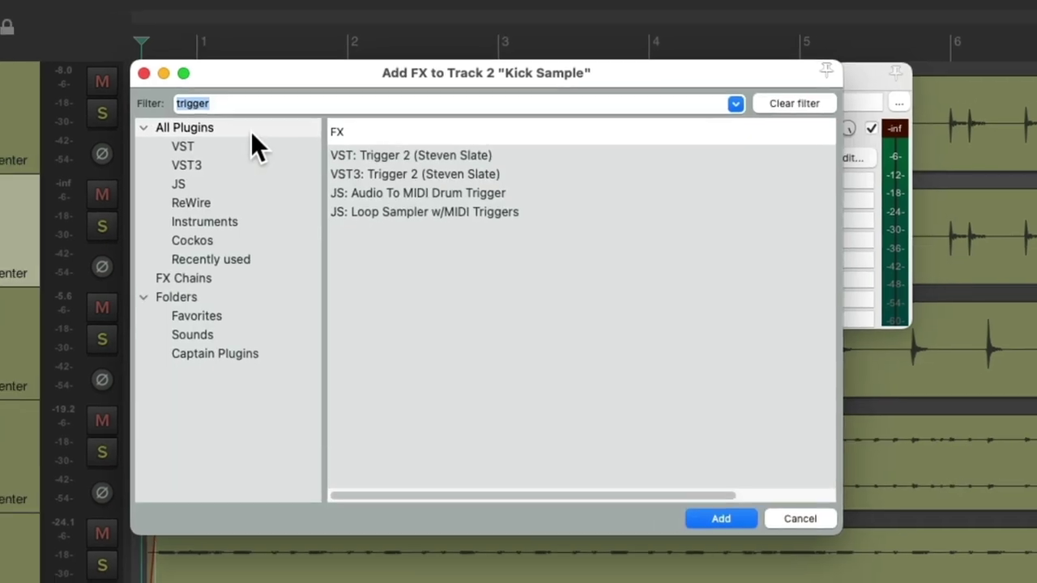
text(reas)
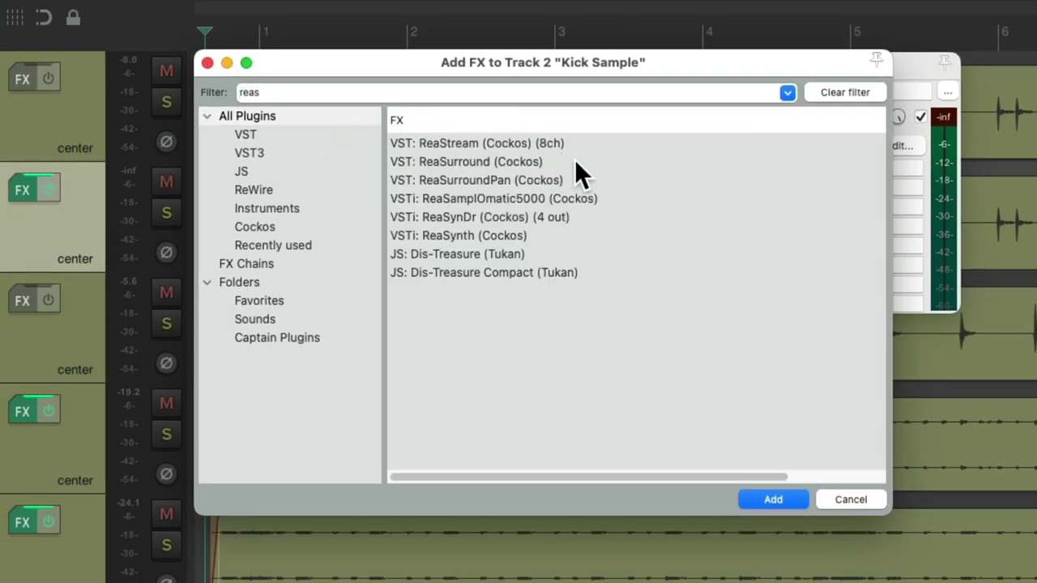
click(603, 198)
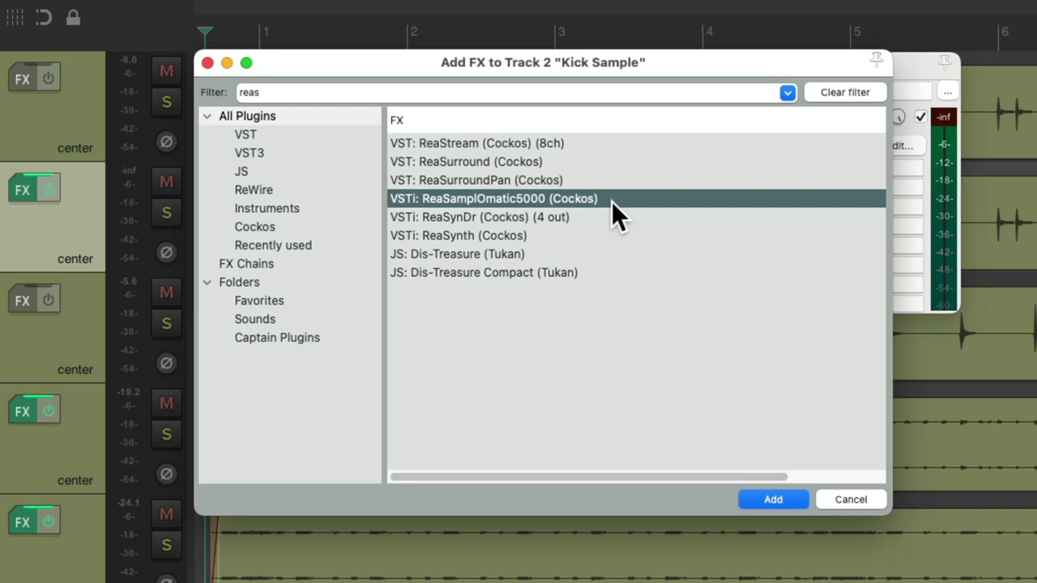
double_click(611, 200)
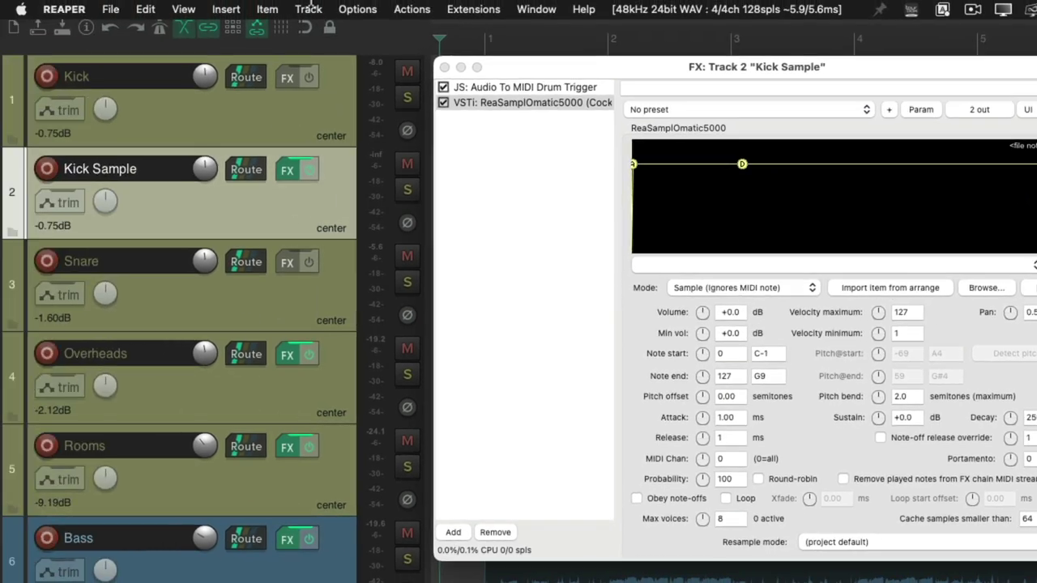
Open the Media Explorer's Kicks folder and audition kick samples, returning to BD103.wav.
click(186, 9)
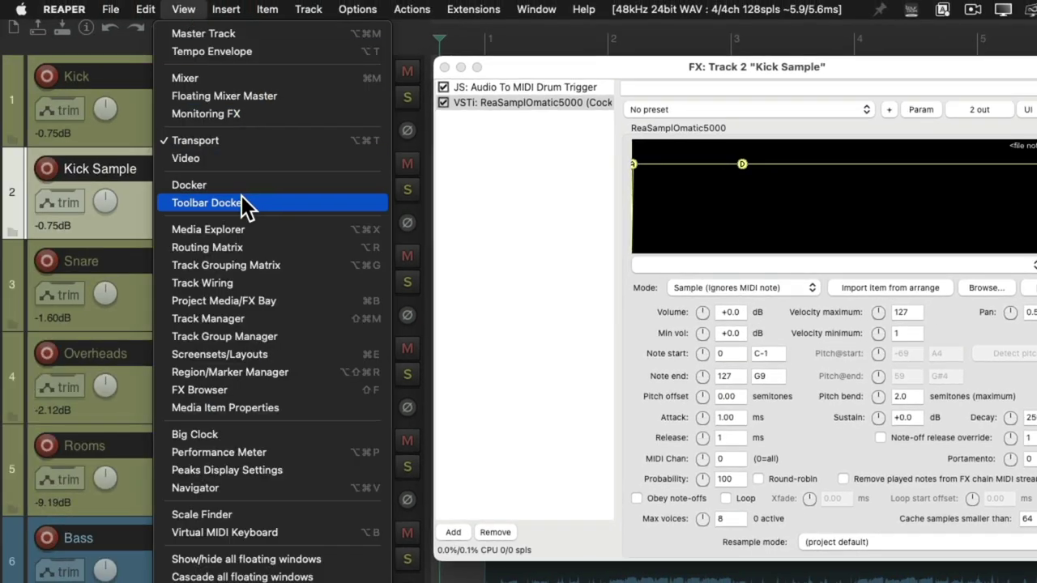
click(164, 232)
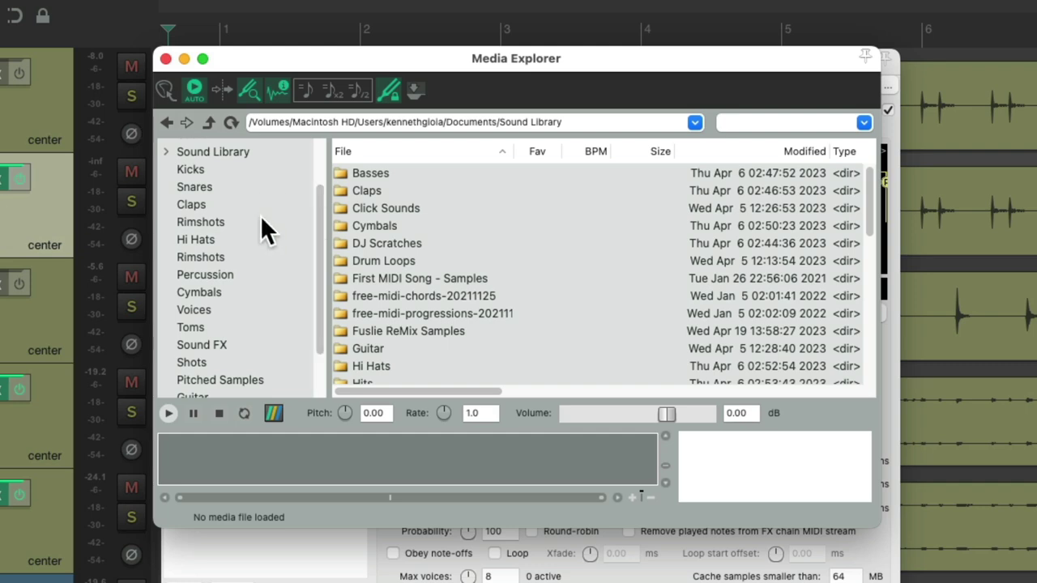
click(253, 169)
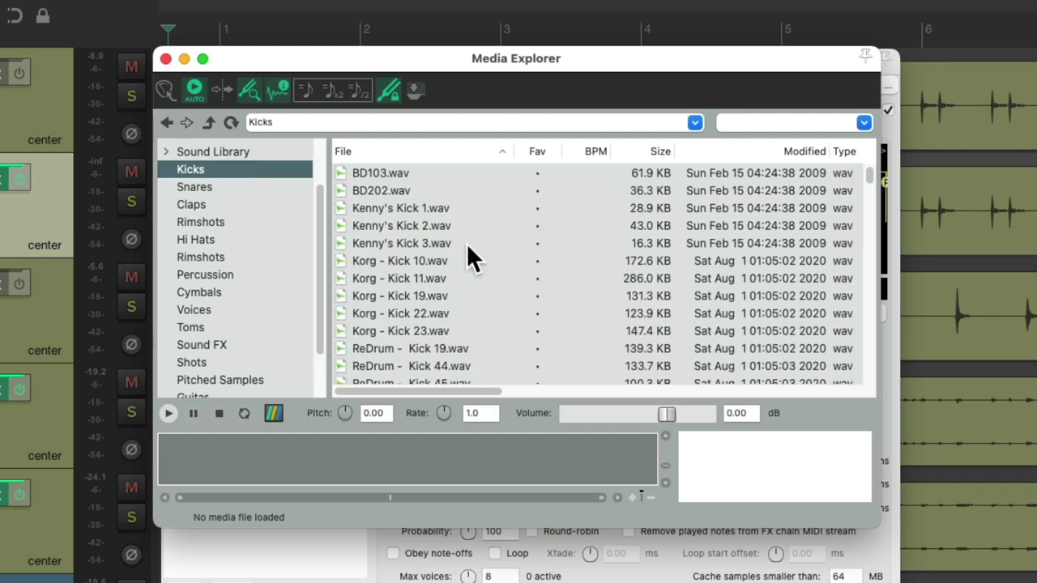
click(464, 174)
key(Down)
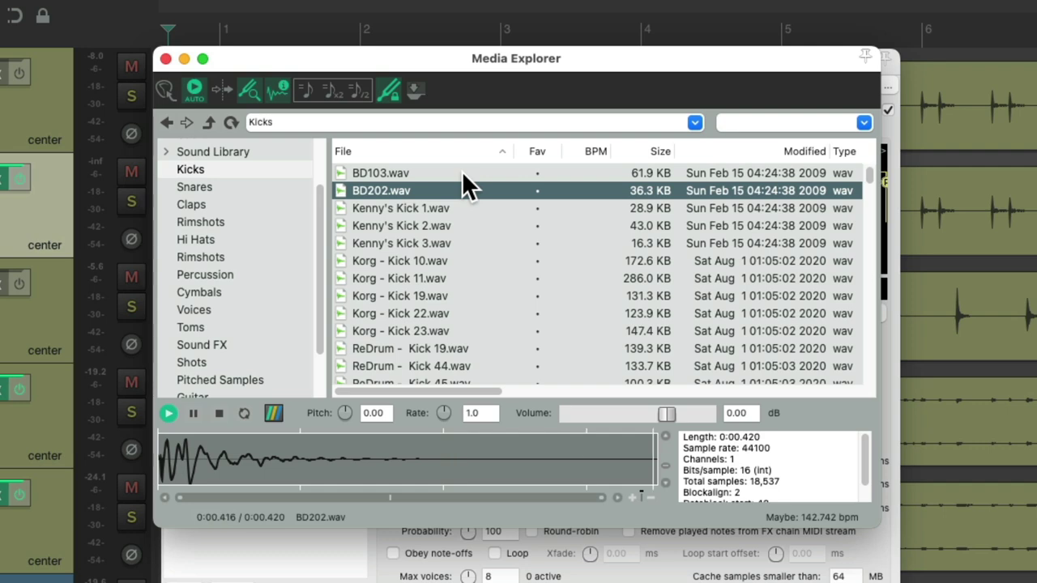
key(Down)
key(Down)
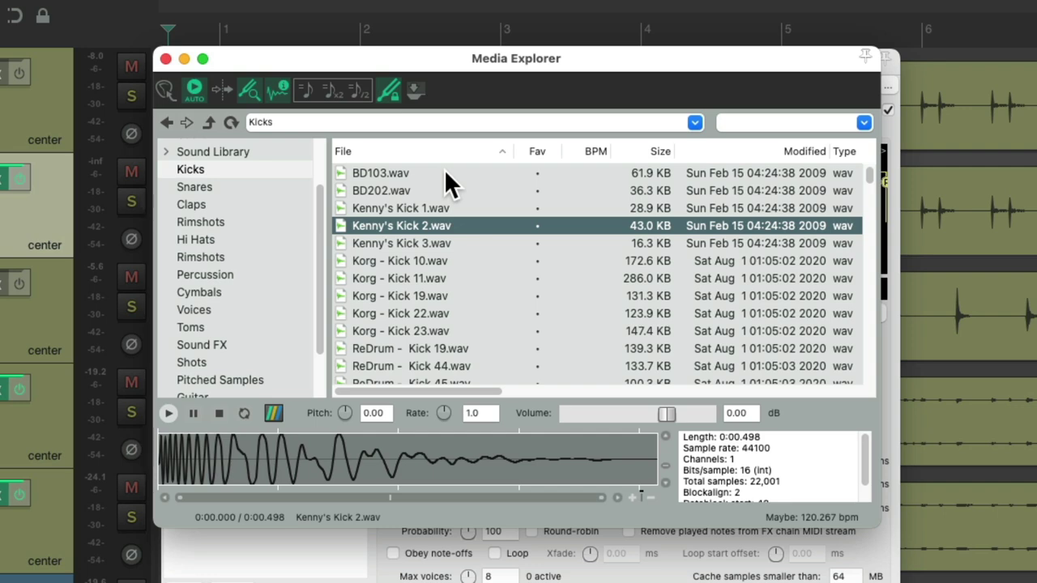
click(444, 173)
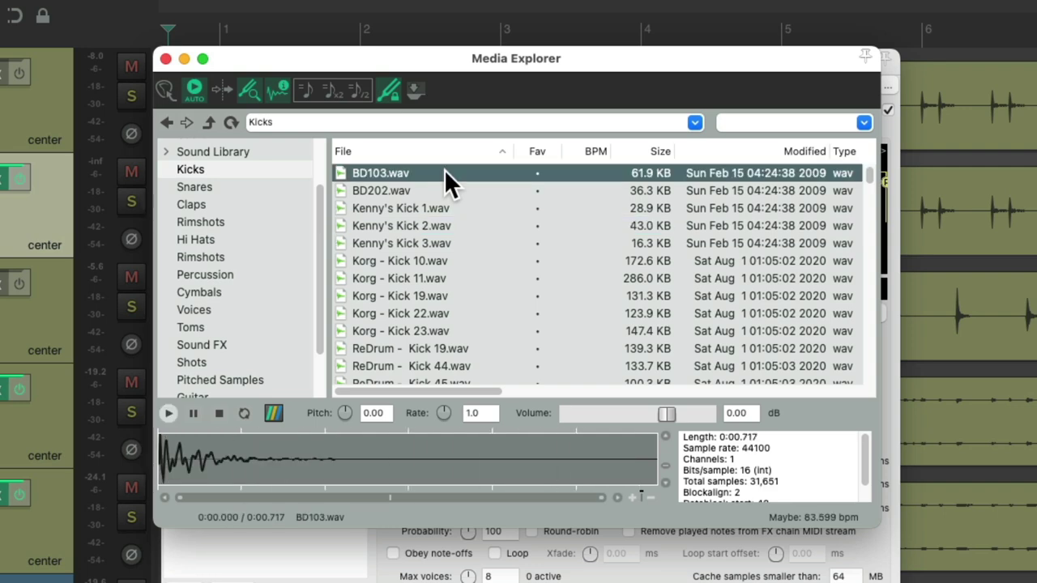
Load BD103.wav into Kick Sample's existing ReaSamplOmatic5000.
right_click(445, 172)
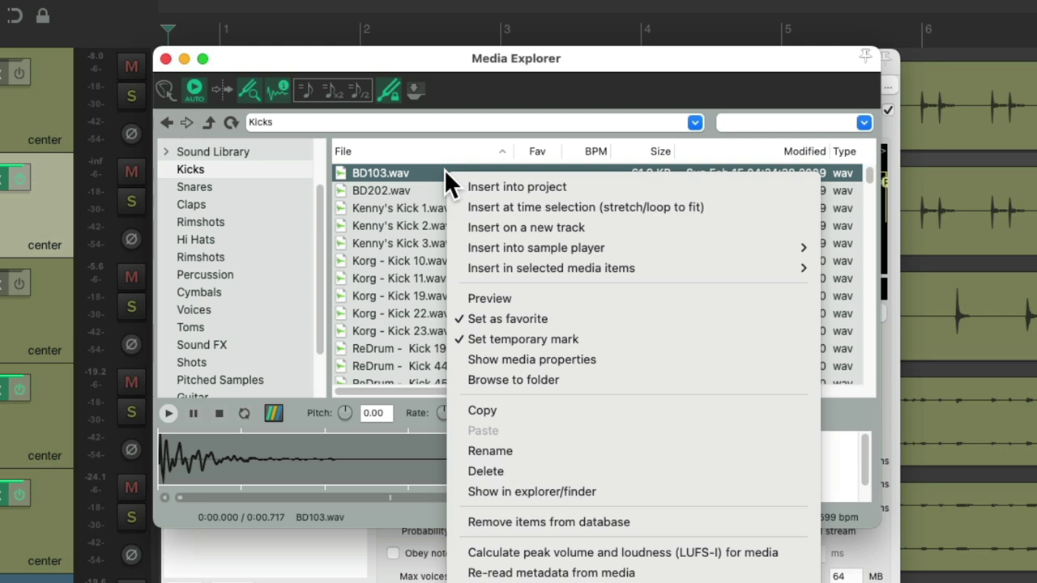
mouse_move(460, 248)
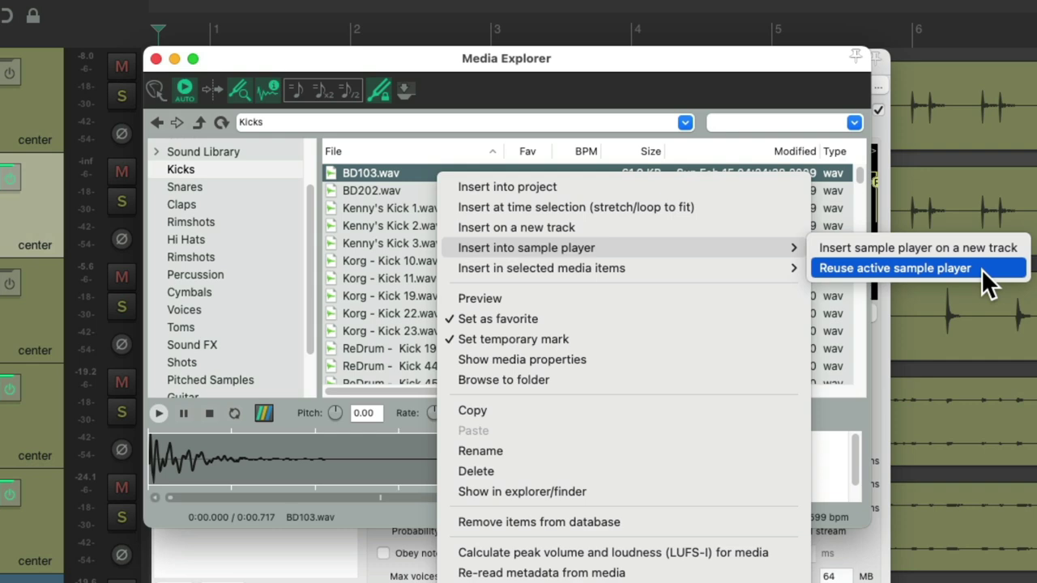
click(980, 268)
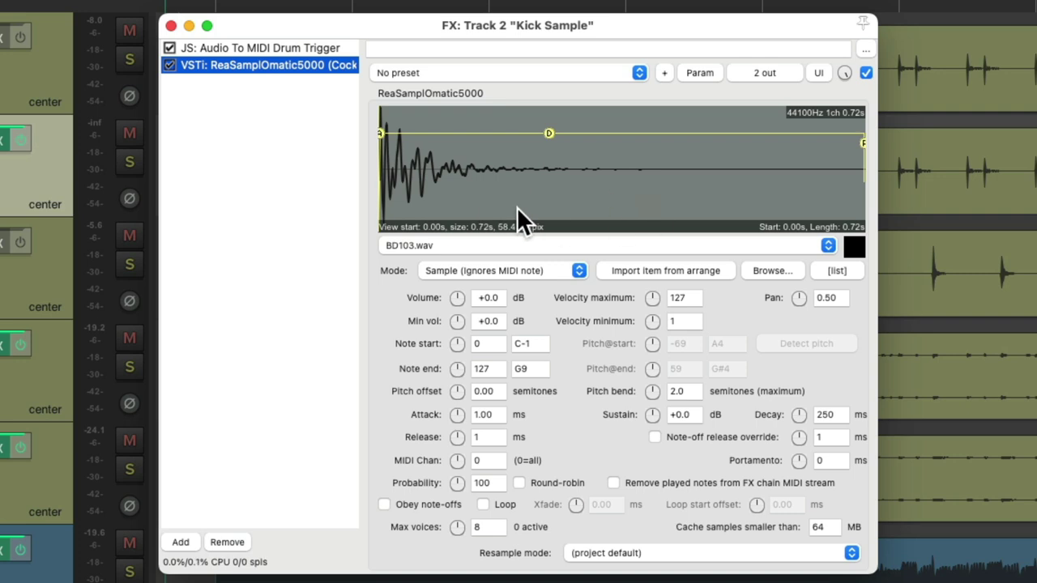
Start playback to hear BD103 triggered on the Kick Sample track.
key(space)
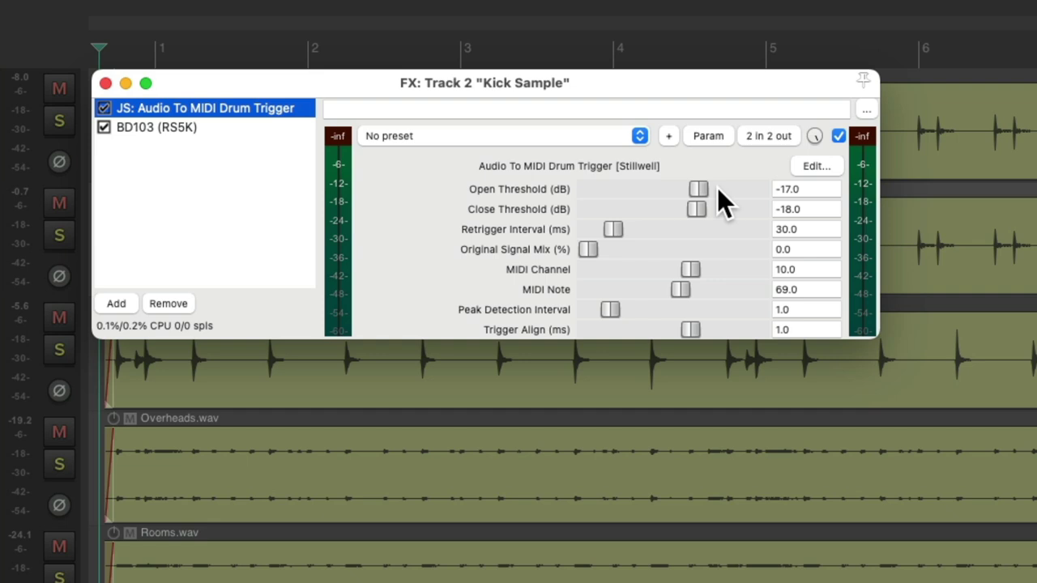
Solo Kick Sample and, while playing, set the trigger to -13.0 dB open threshold and 32.3 ms retrigger.
key(s)
key(space)
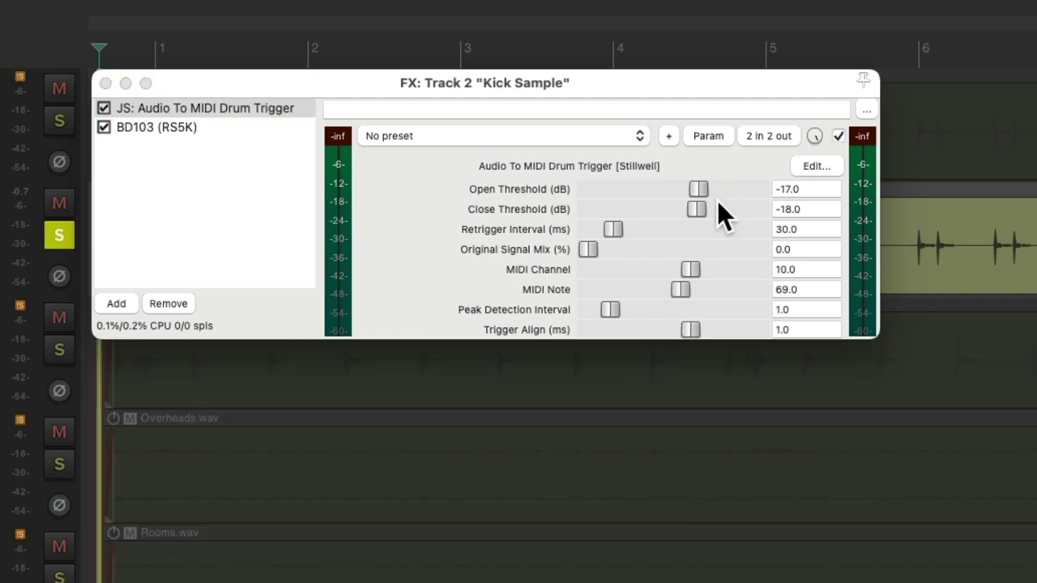
drag(696, 191, 742, 190)
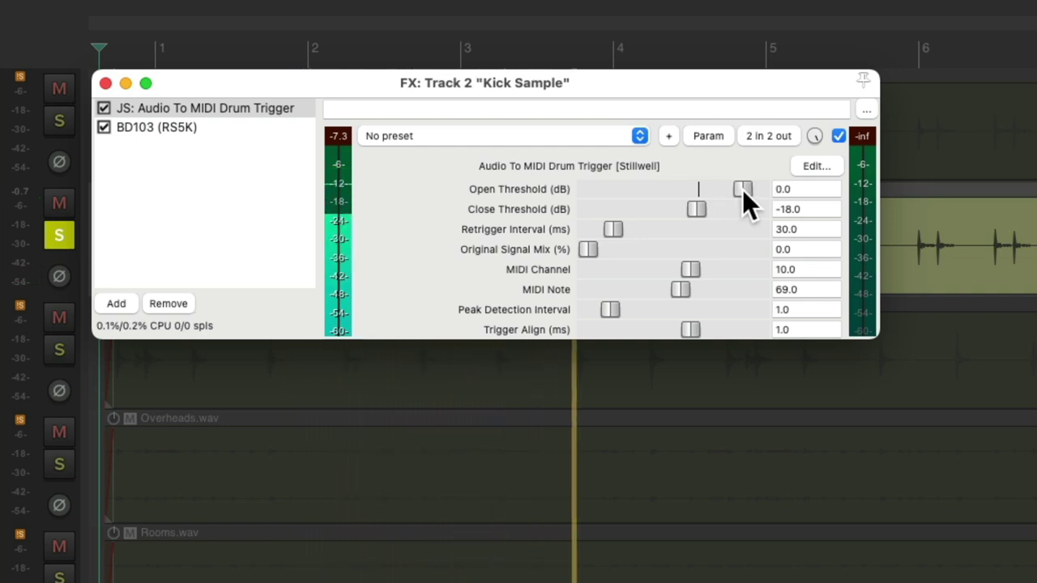
drag(742, 190, 708, 195)
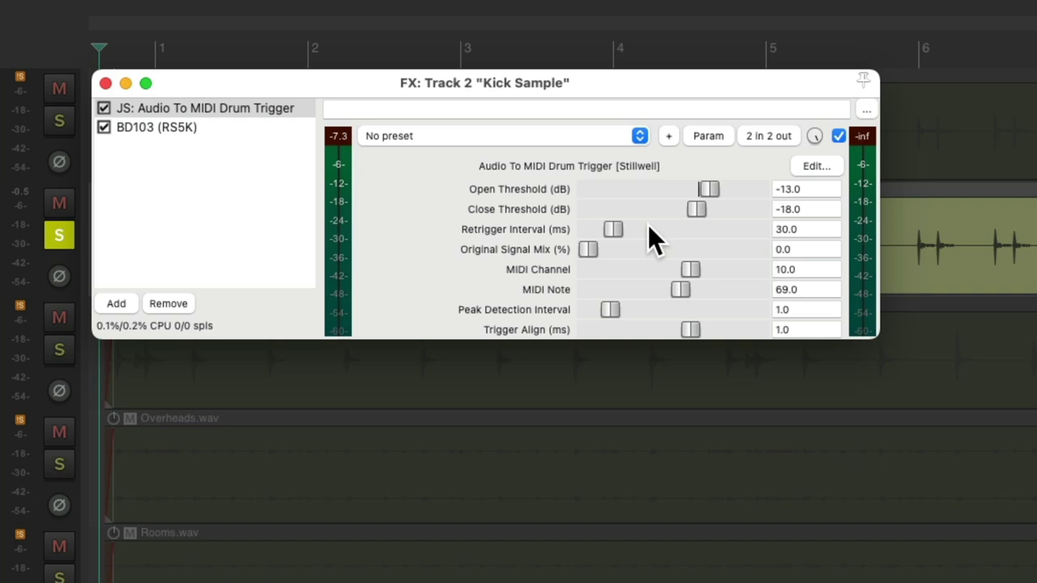
key(space)
mouse_move(614, 234)
mouse_down()
mouse_move(588, 236)
mouse_move(711, 233)
mouse_move(615, 235)
mouse_up()
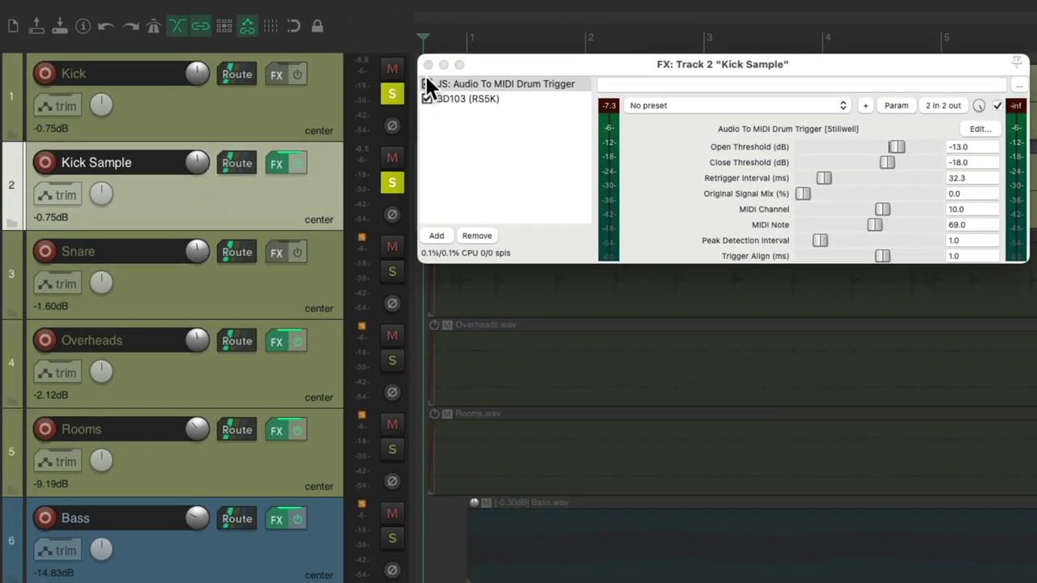
Bring the Kick Sample fader to -9.58 dB in the mixer, toggling mute to compare.
click(428, 64)
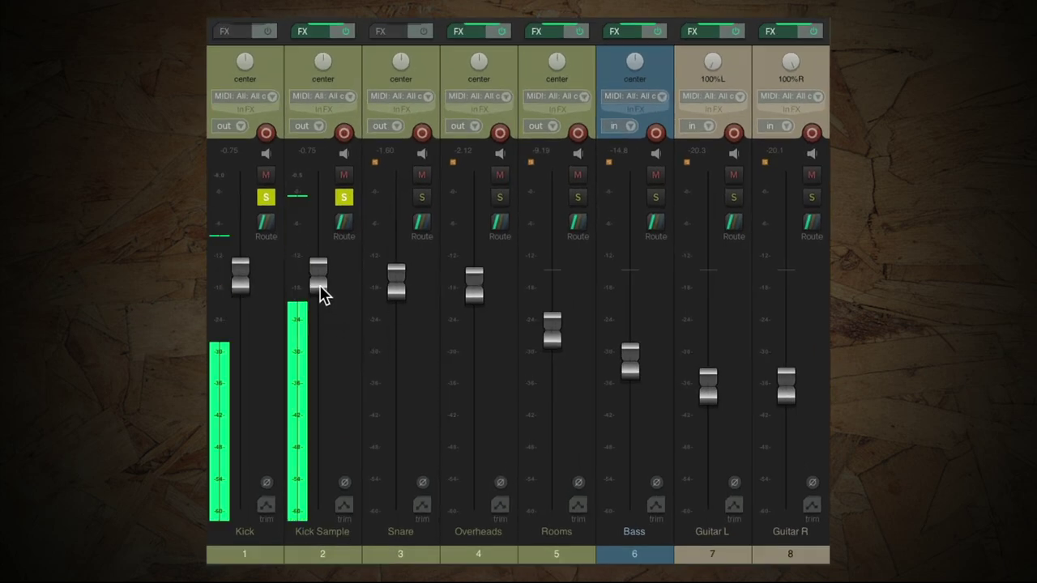
drag(323, 292, 324, 403)
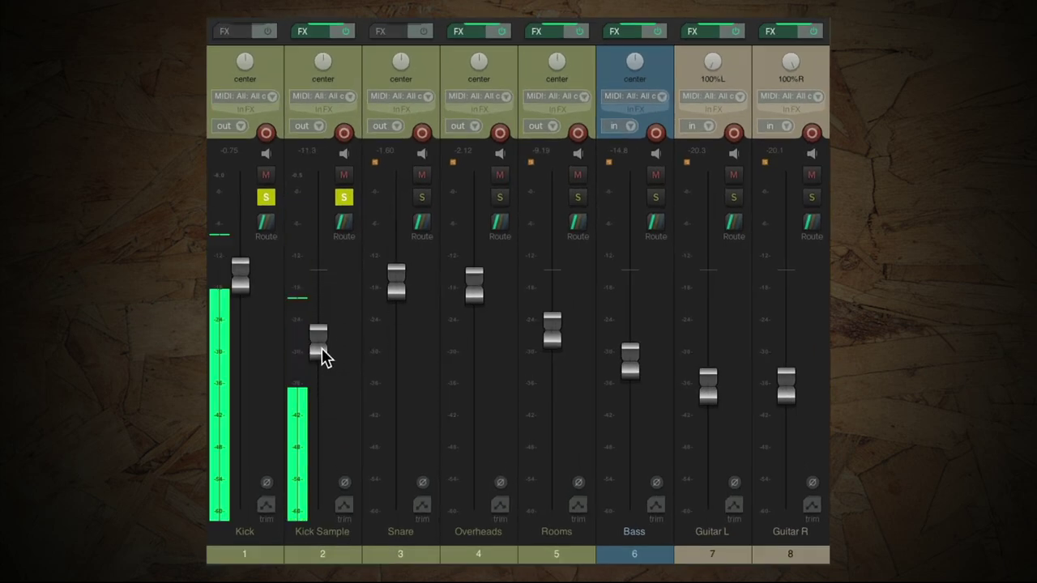
drag(320, 350, 325, 377)
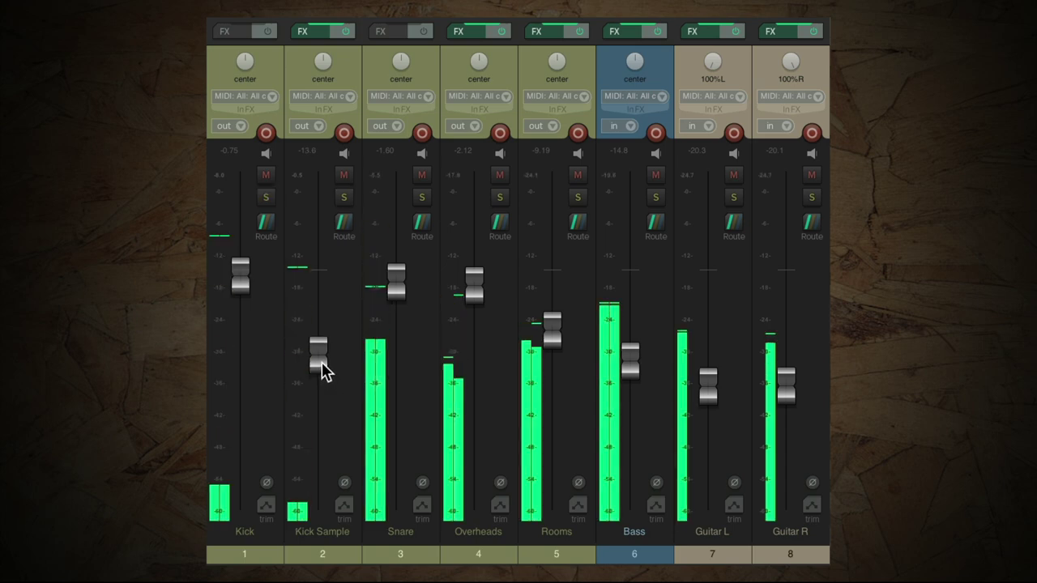
mouse_move(326, 371)
mouse_down()
mouse_move(327, 351)
mouse_move(320, 359)
mouse_up()
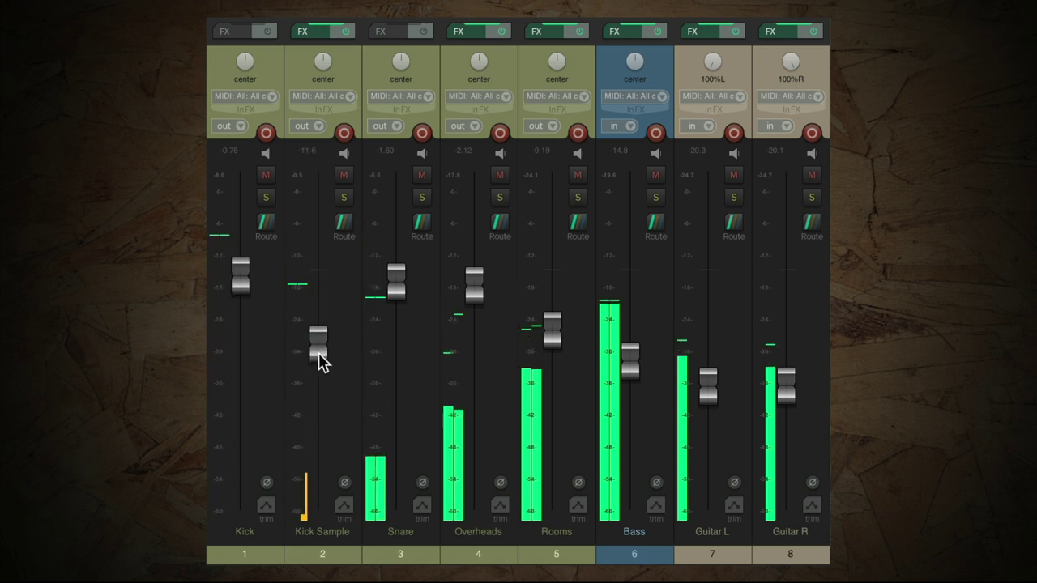
click(345, 176)
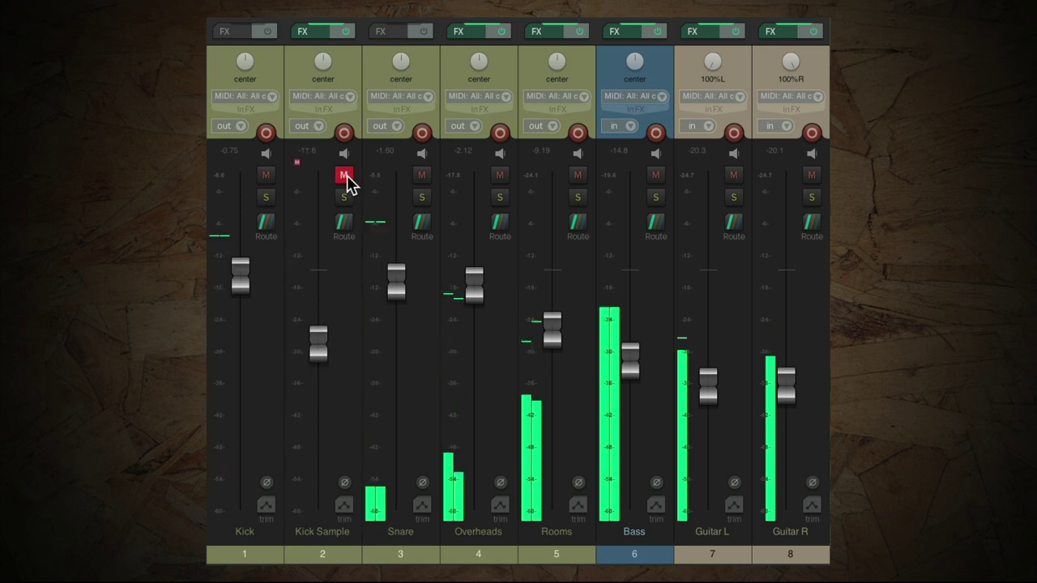
click(345, 175)
drag(316, 351, 323, 334)
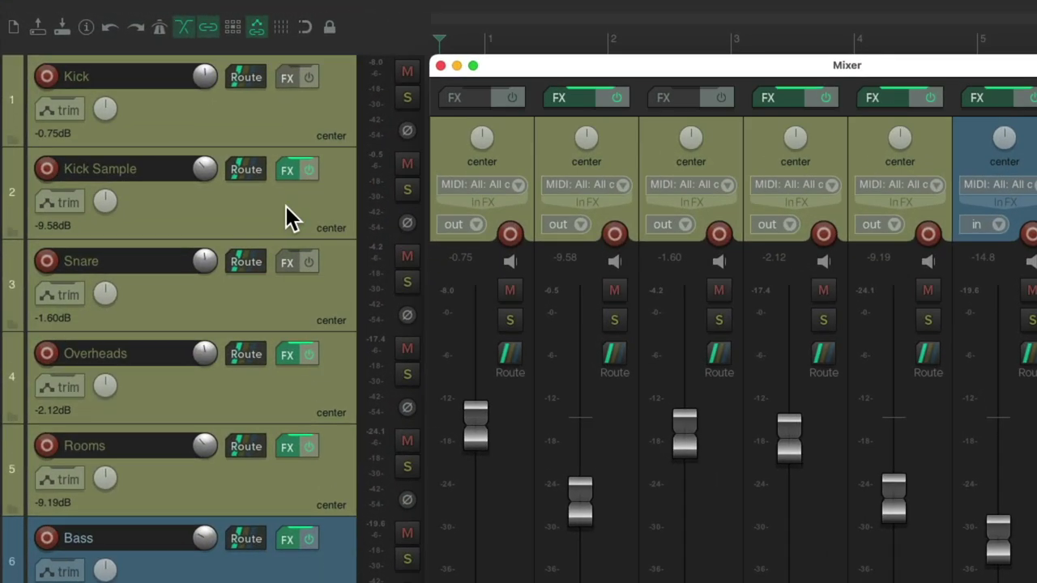
click(288, 219)
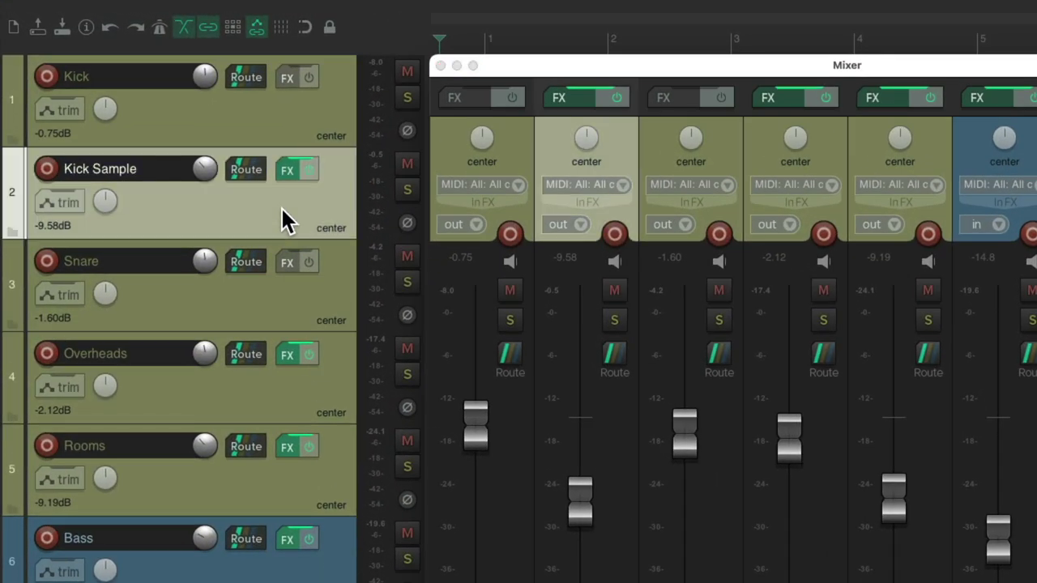
Duplicate the Kick Sample track and open the copy's BD103 sampler settings.
right_click(288, 219)
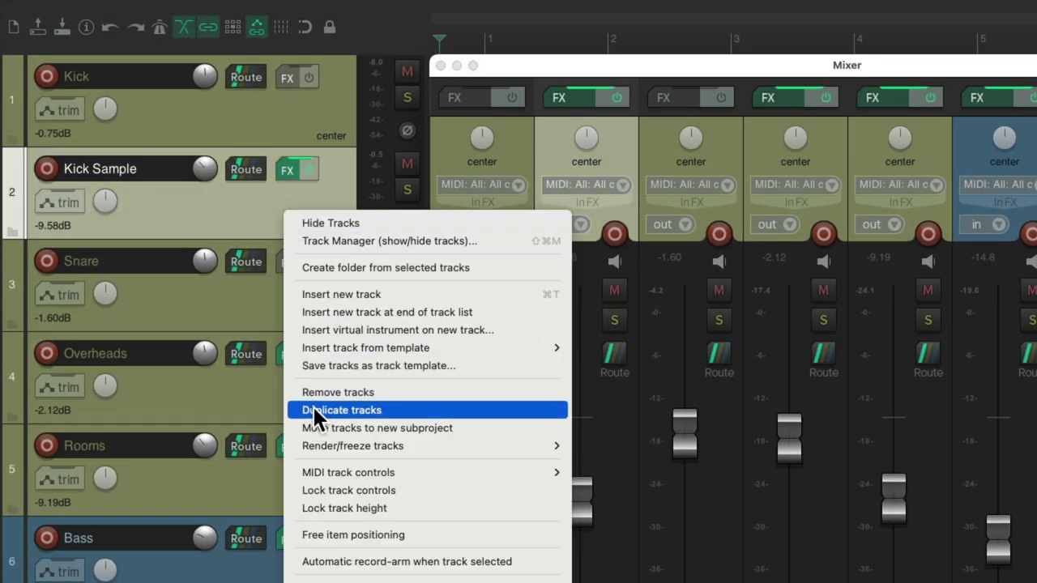
click(314, 408)
click(286, 262)
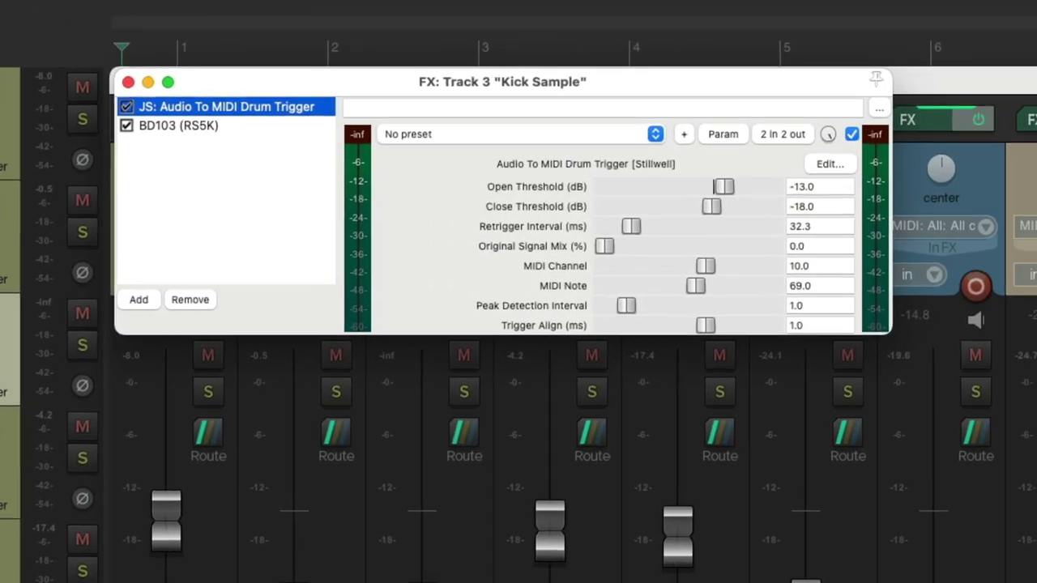
click(278, 128)
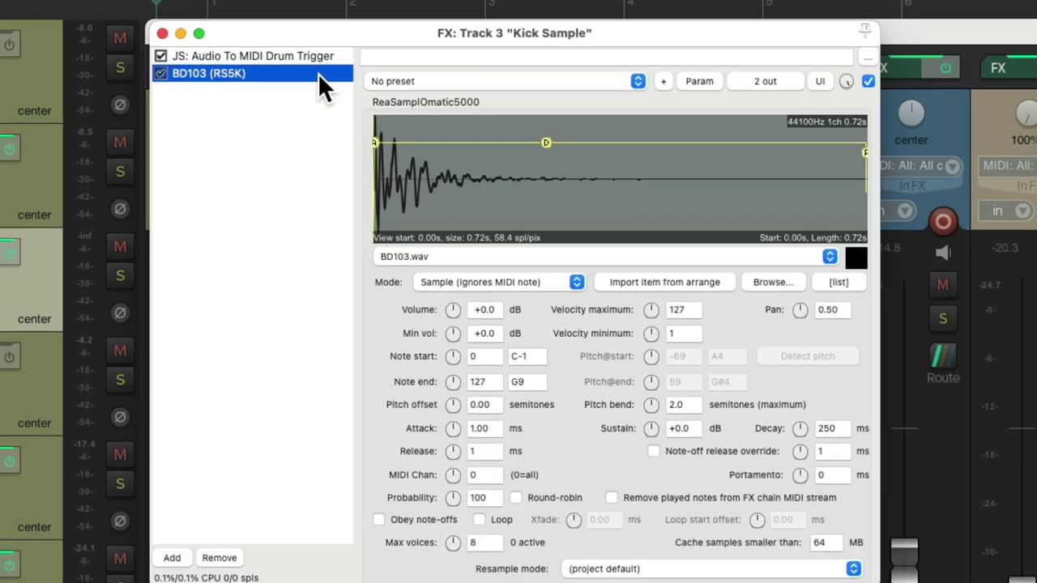
Load Korg - Kick 11.wav from the Media Explorer into the copy's sampler and play it.
key(super+alt+x)
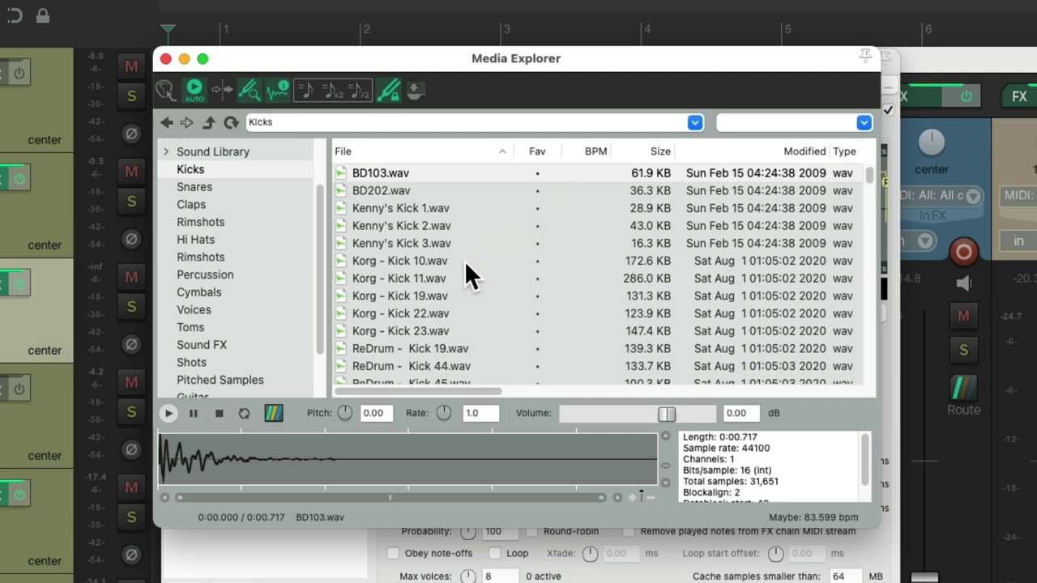
click(470, 277)
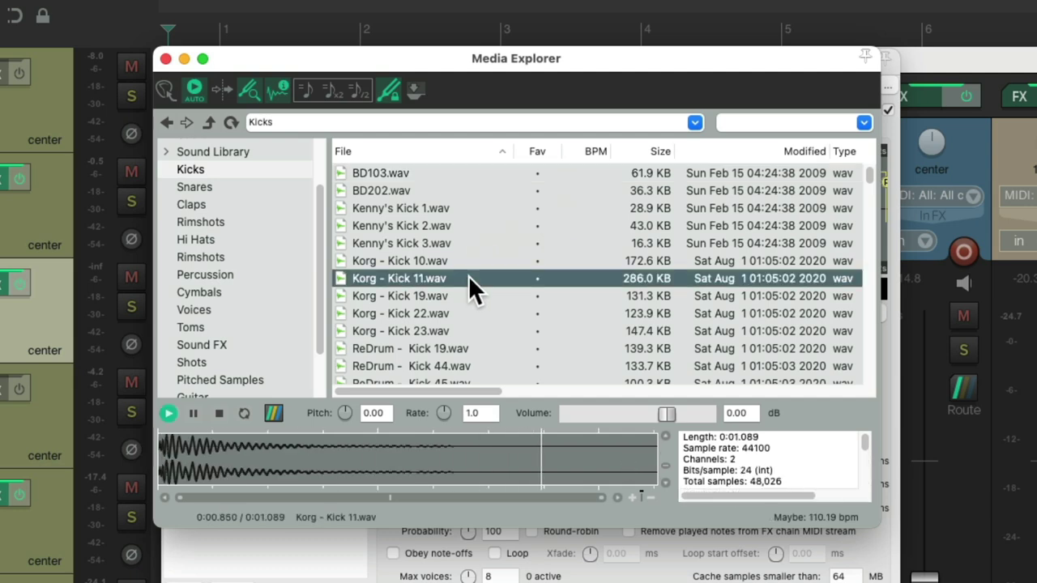
right_click(470, 283)
mouse_move(485, 356)
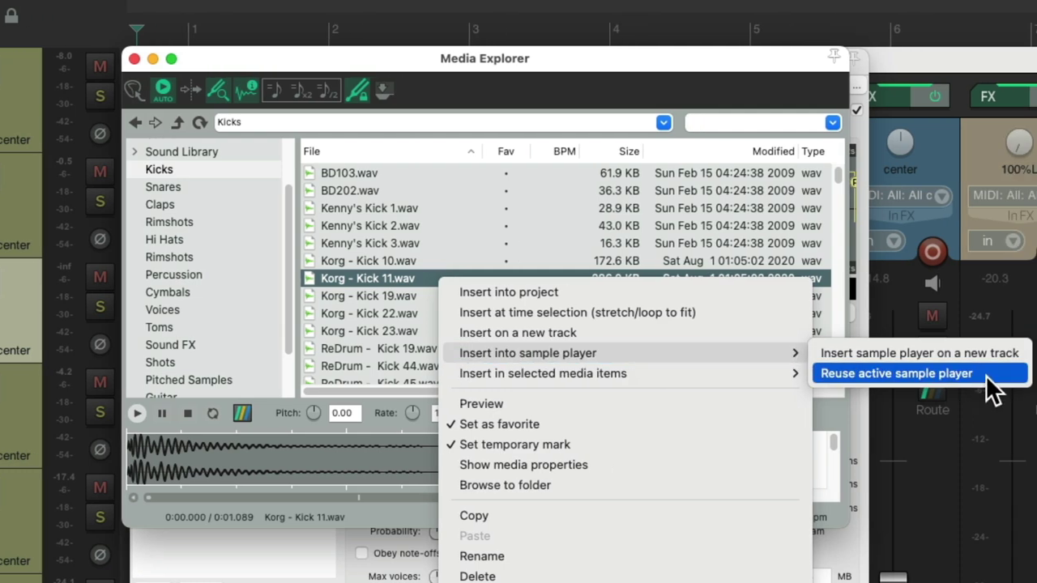
click(986, 375)
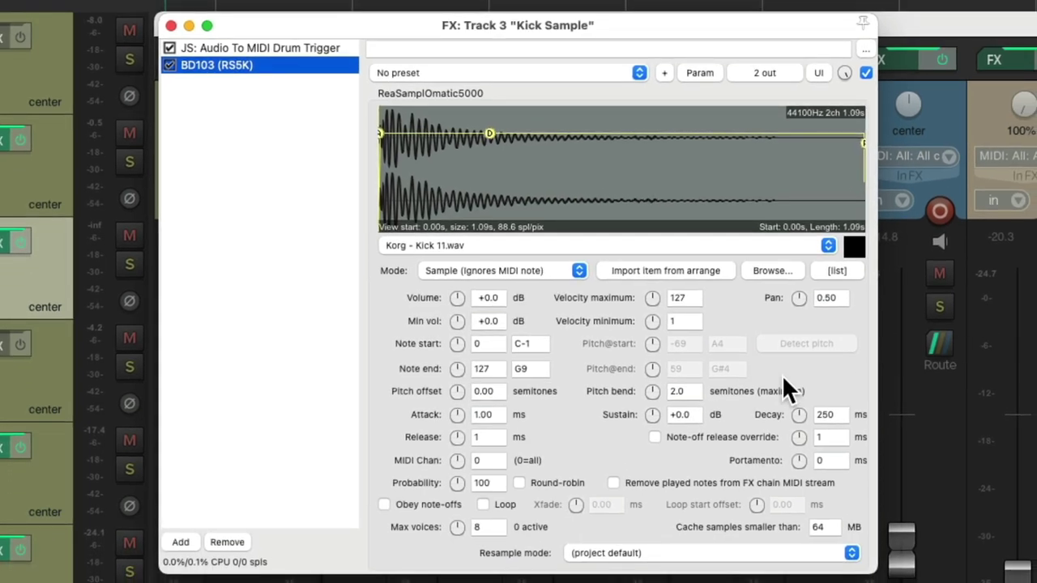
key(space)
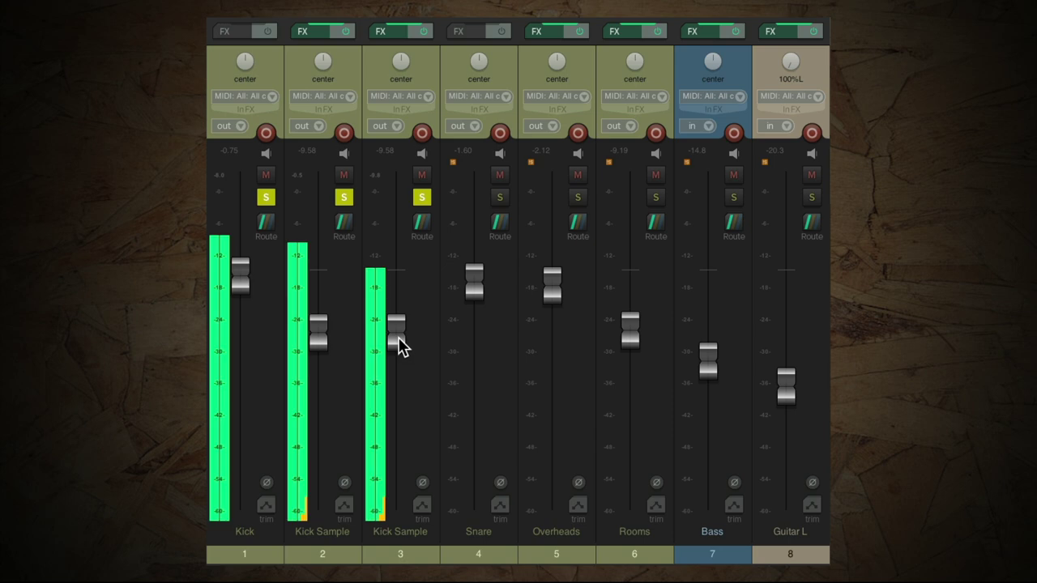
Set track 3's level to -9.54 dB and bring up its Korg - Kick 11 (RS5K) effect chain.
mouse_move(397, 335)
mouse_down()
mouse_move(403, 438)
mouse_move(409, 345)
mouse_up()
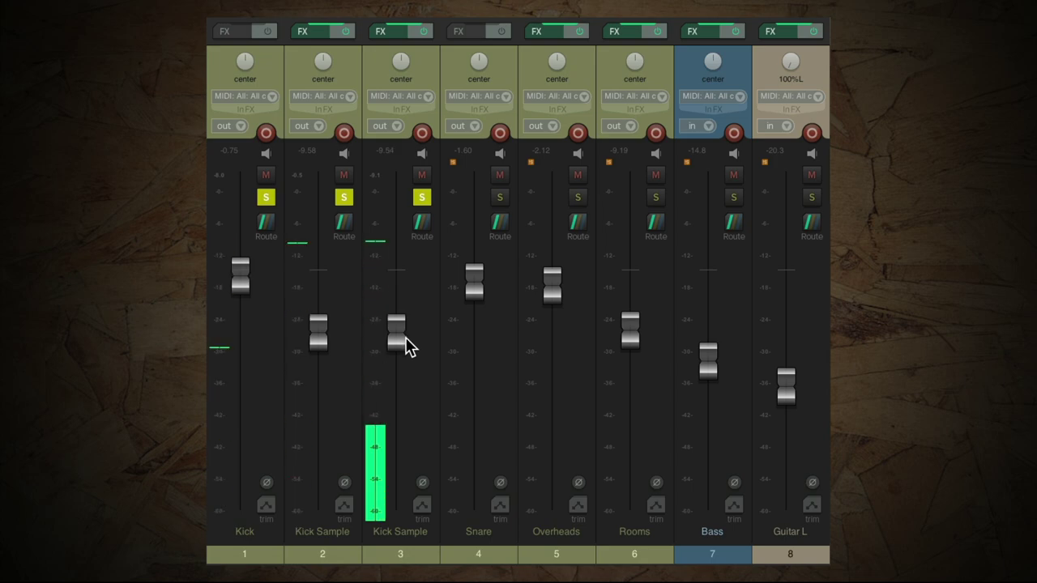
click(391, 36)
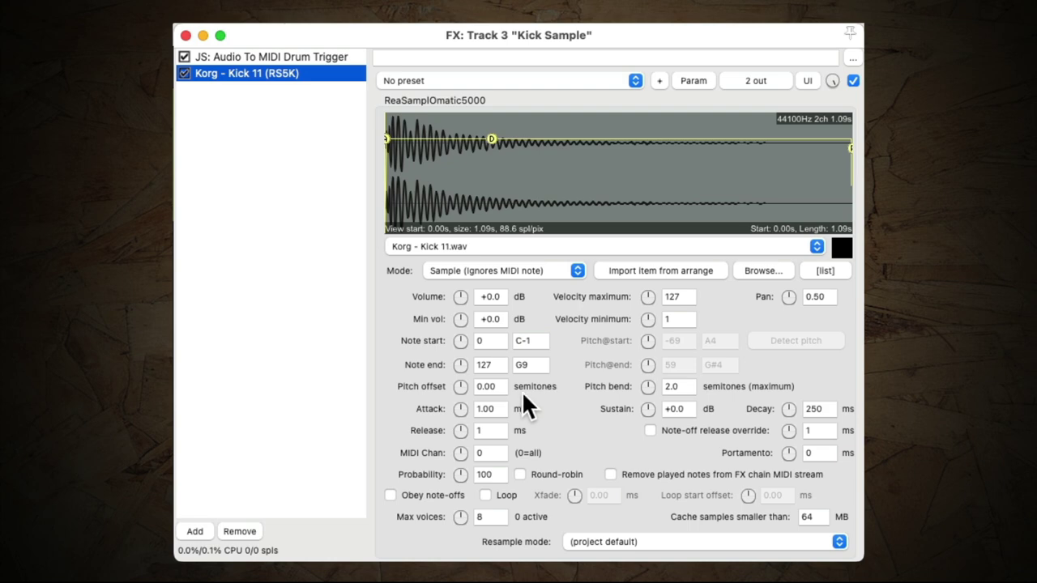
Set the Korg - Kick 11 sampler's pitch offset to -5.12 semitones.
scroll(459, 387, down, 5)
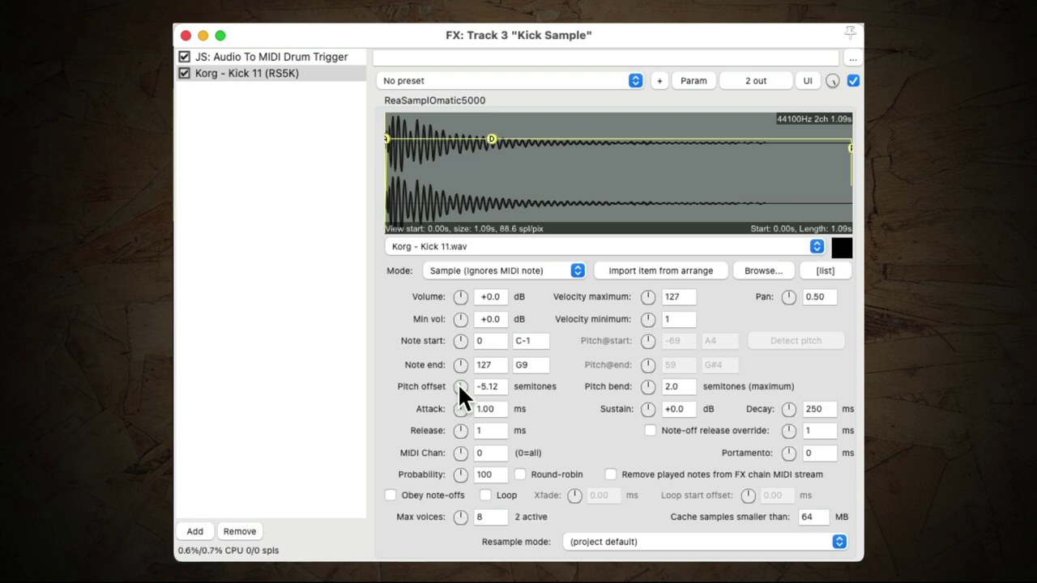
Close the sampler and rebalance both Kick Sample faders lower, muting the layers to compare.
click(189, 36)
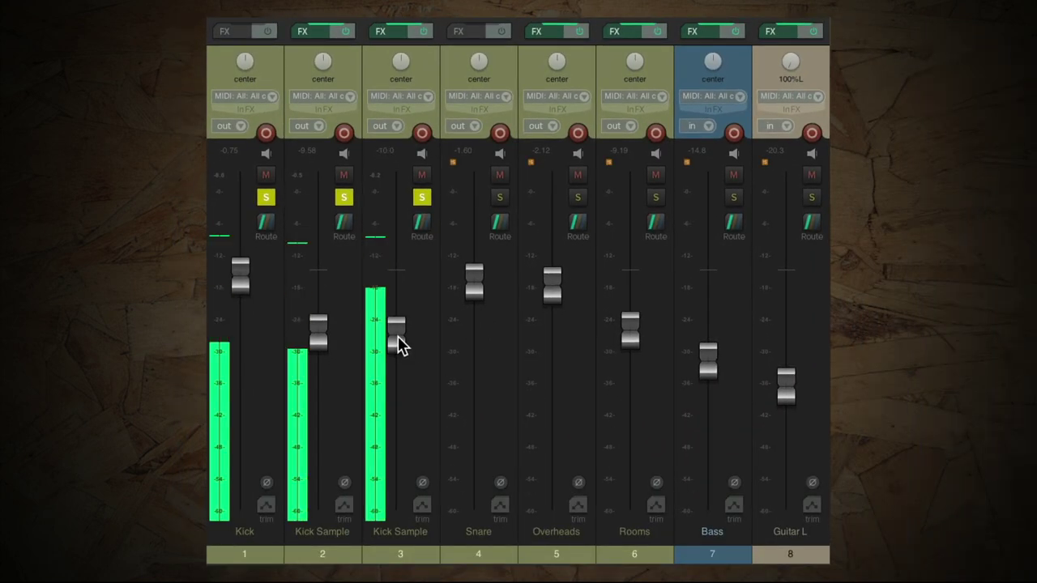
drag(399, 344, 396, 371)
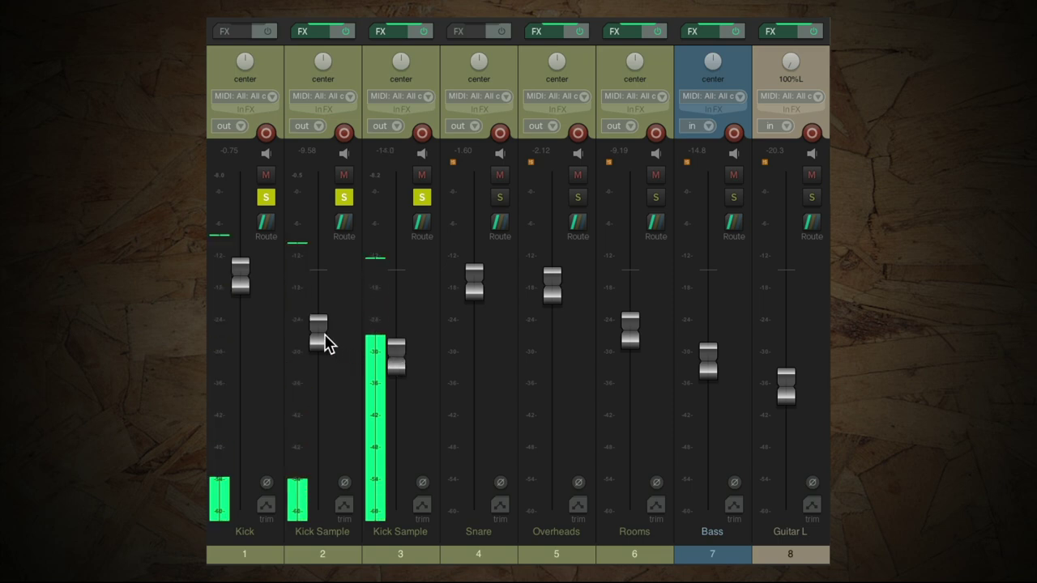
drag(323, 344, 322, 340)
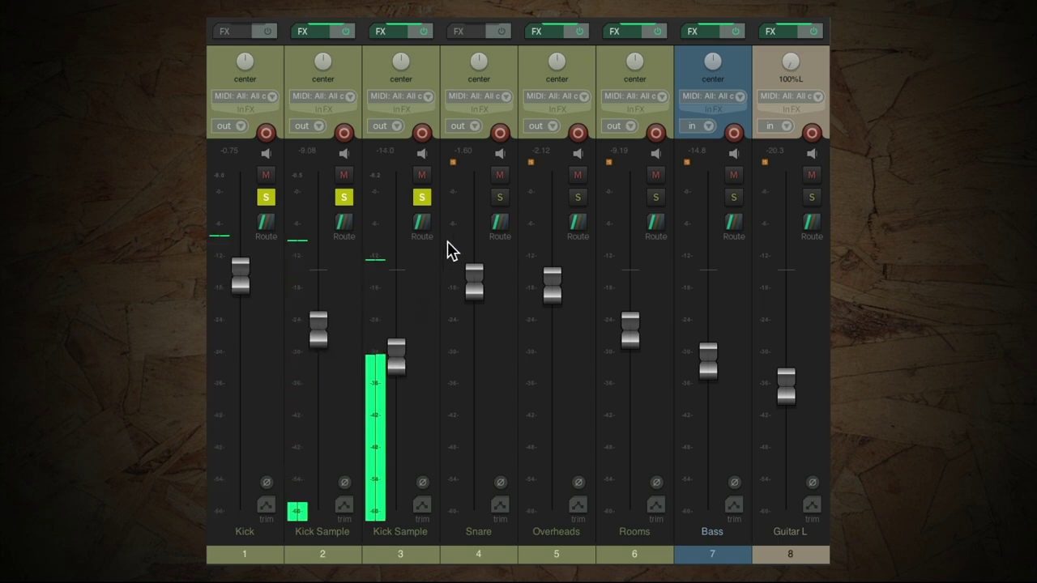
drag(398, 372, 397, 376)
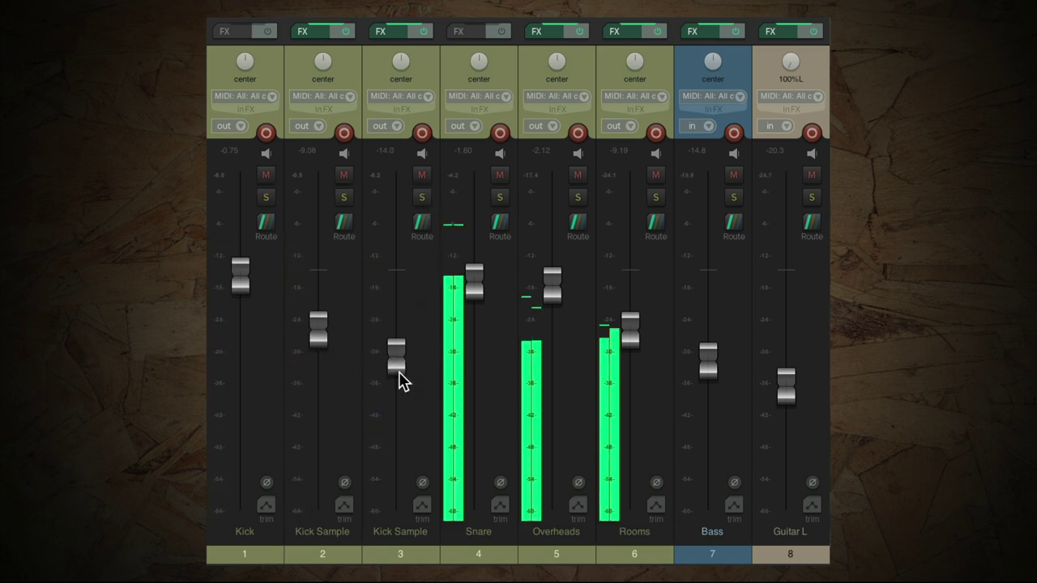
drag(319, 335, 317, 346)
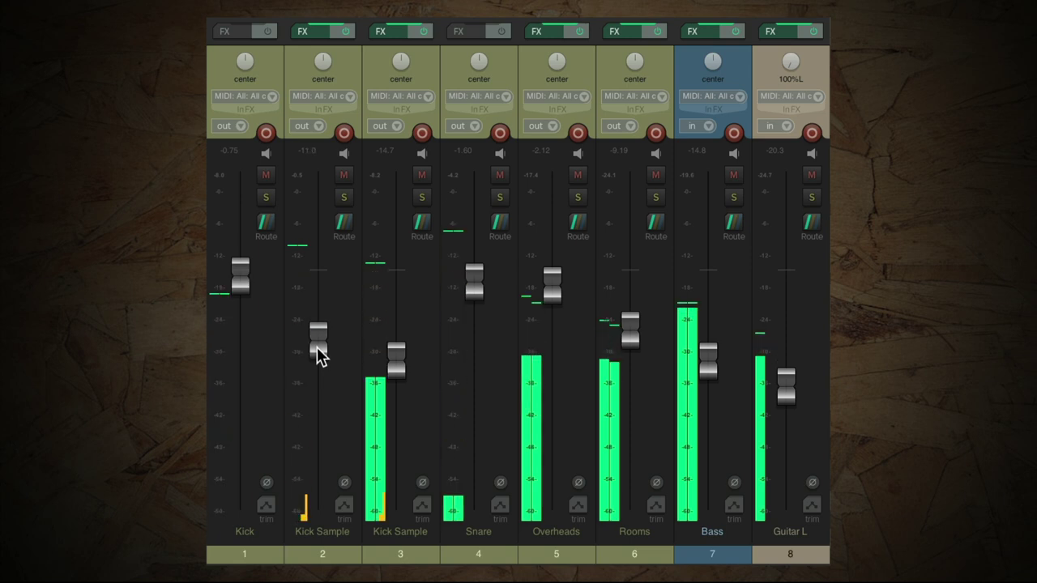
drag(394, 364, 391, 369)
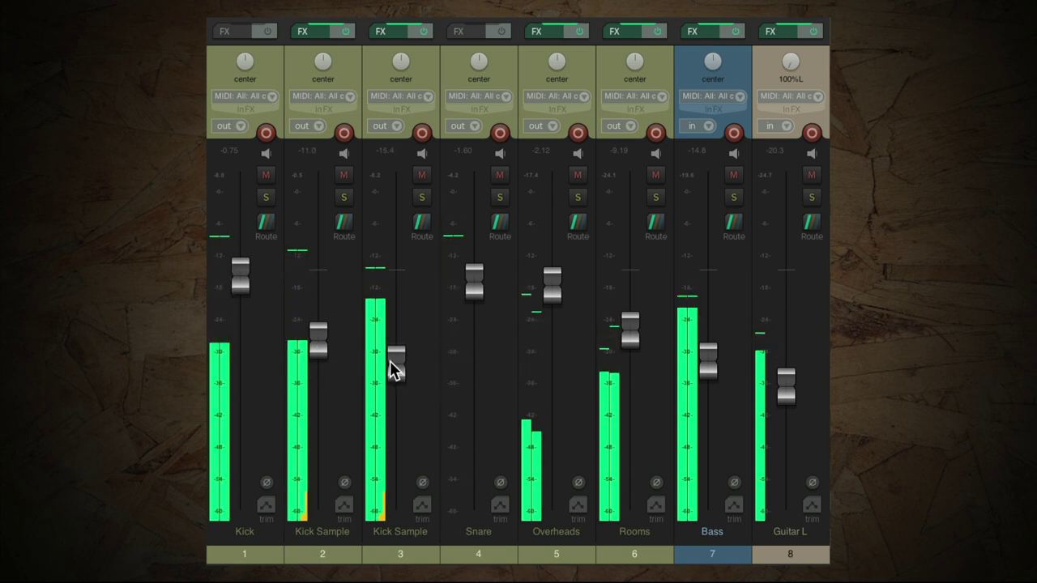
drag(315, 333, 316, 344)
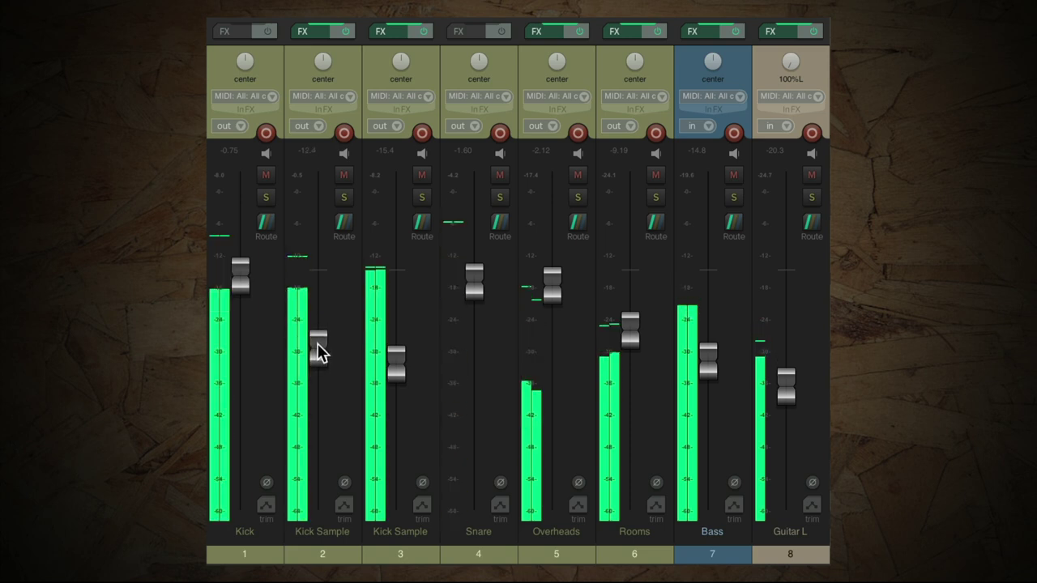
click(346, 176)
click(421, 175)
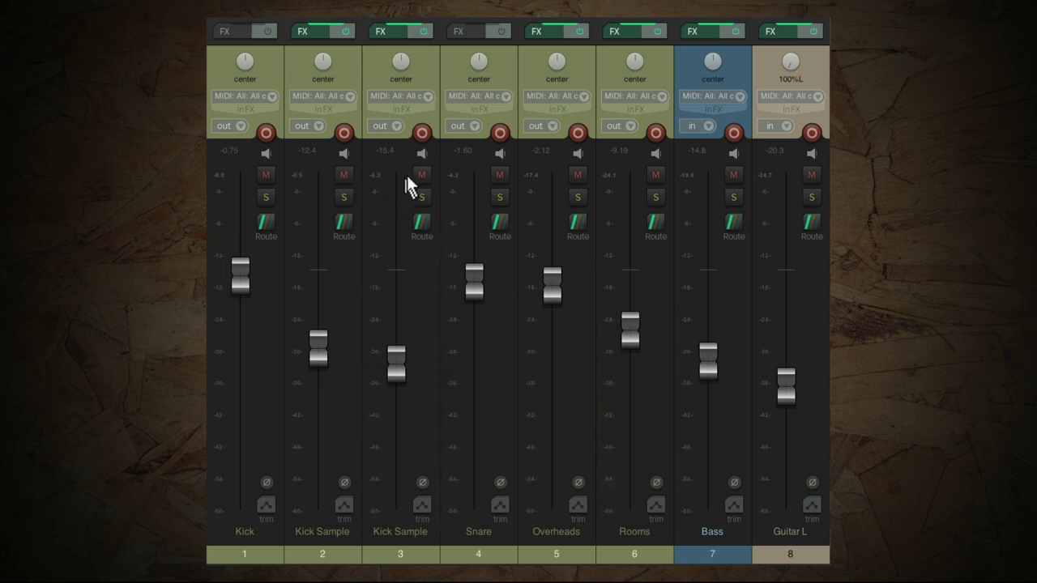
drag(322, 361, 319, 365)
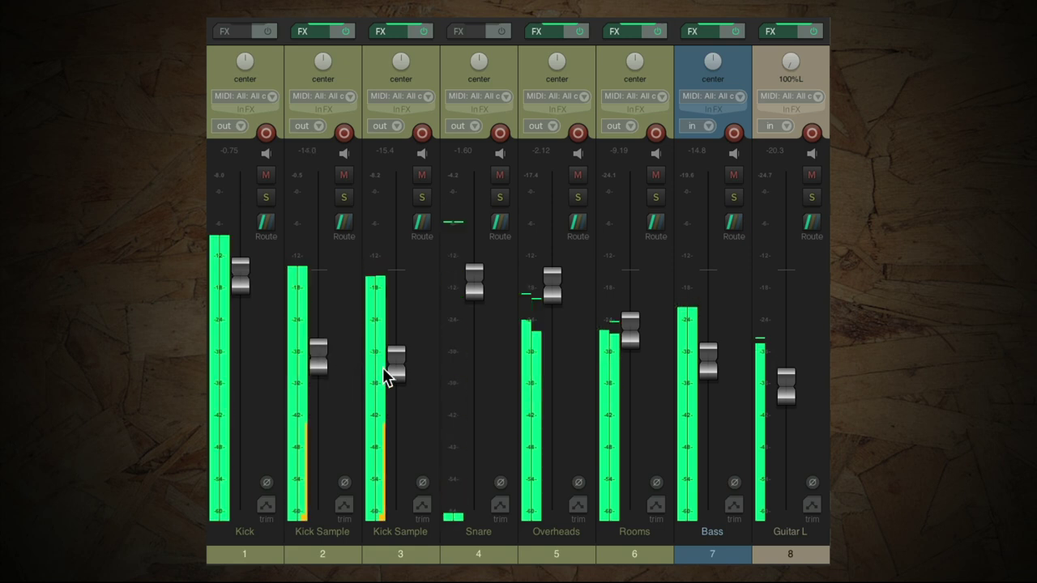
mouse_move(385, 376)
mouse_down()
mouse_move(395, 375)
mouse_move(394, 437)
mouse_move(389, 373)
mouse_up()
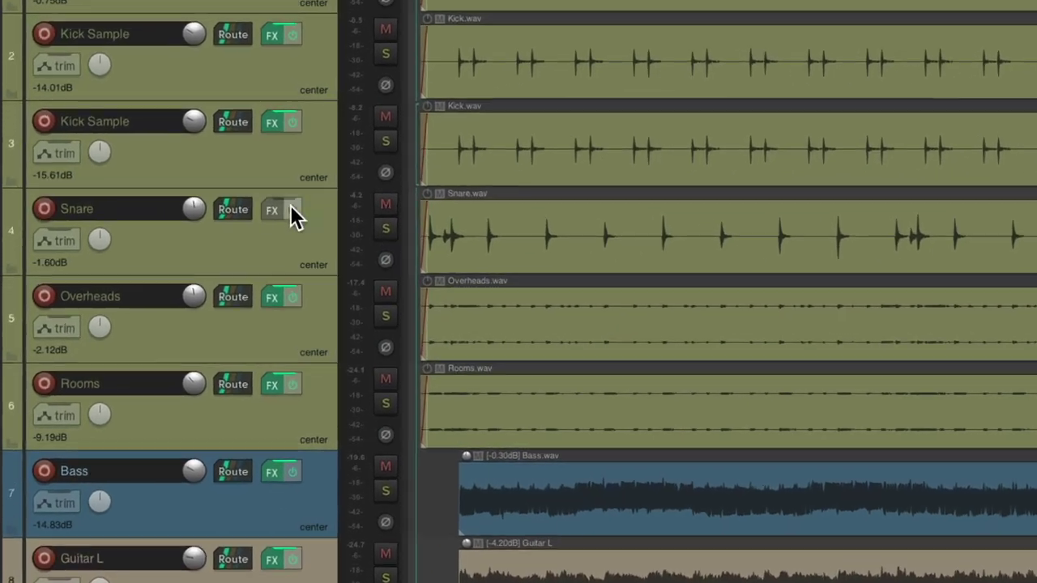
Duplicate the Snare track and rename the copy 'Snare Sample'.
click(274, 229)
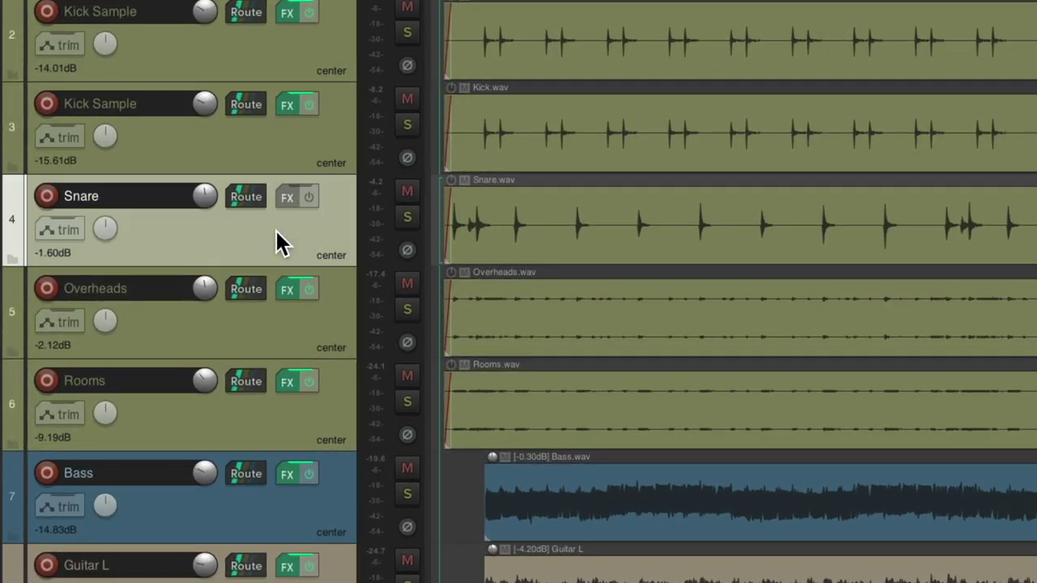
right_click(275, 228)
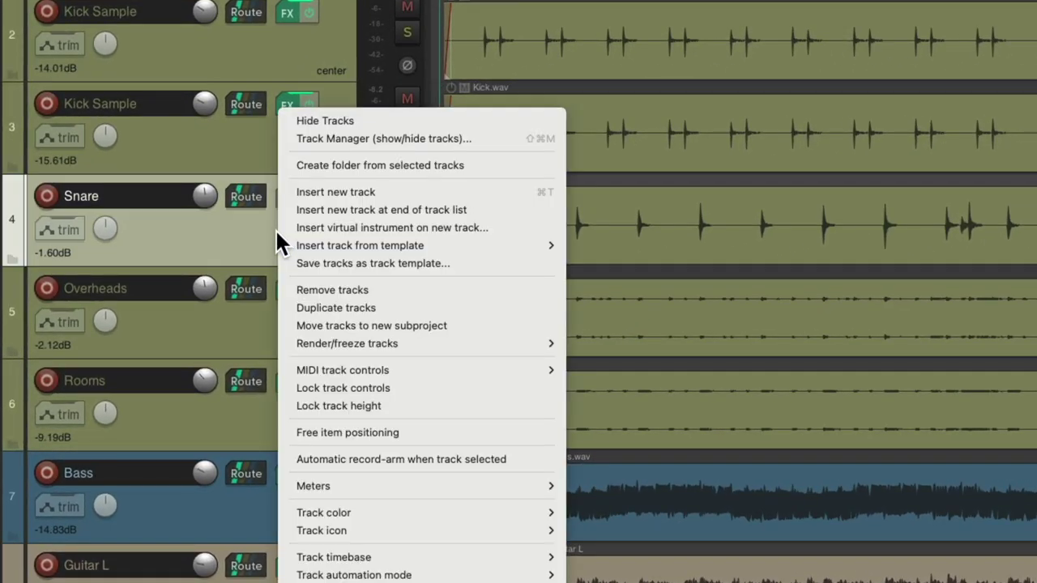
click(311, 306)
double_click(130, 291)
key(End)
text(Sample)
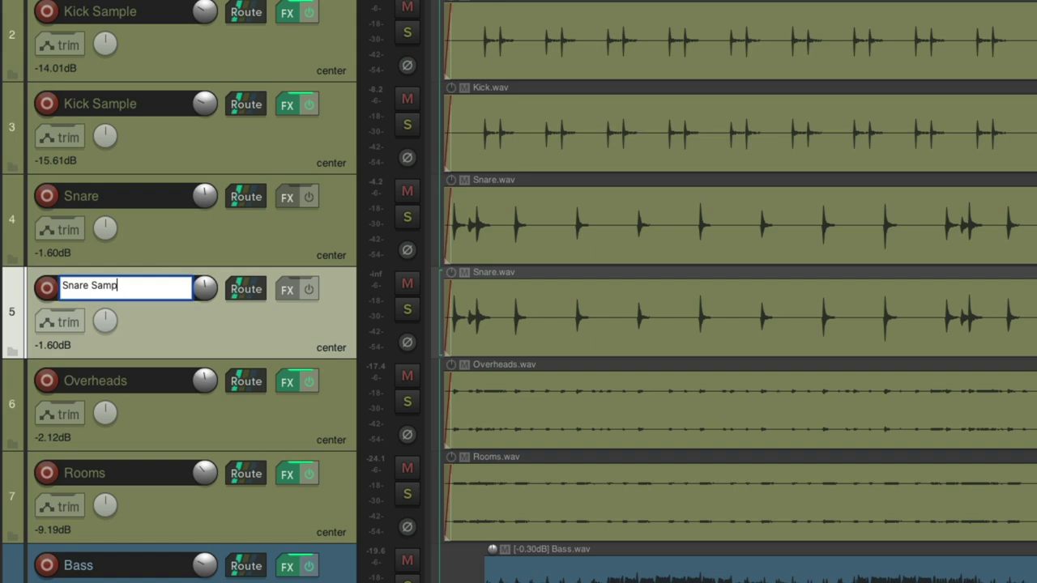
key(Return)
Add JS: Audio To MIDI Drum Trigger to Snare Sample using a 'trig' search.
click(288, 289)
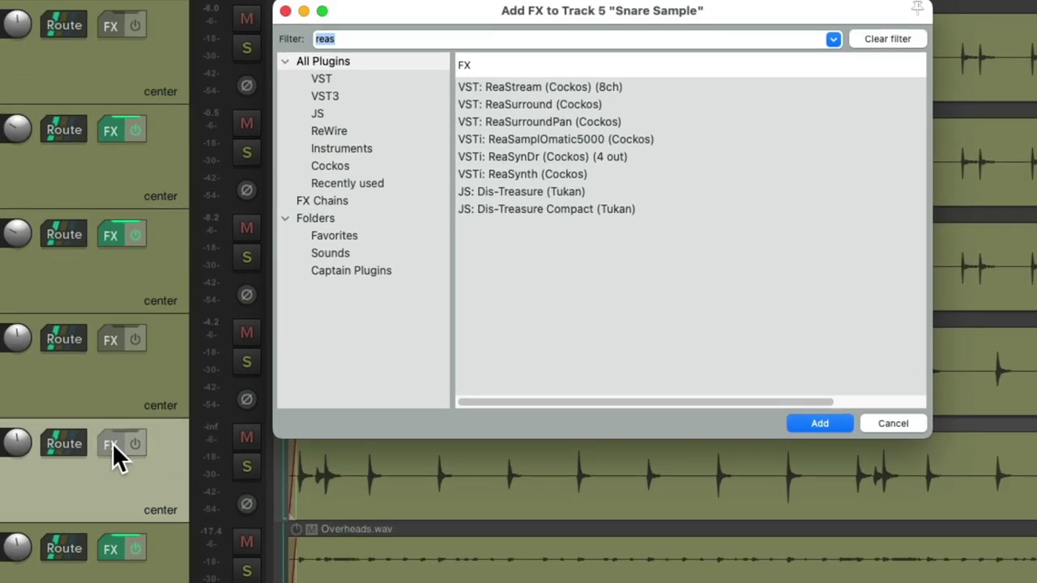
text(trig)
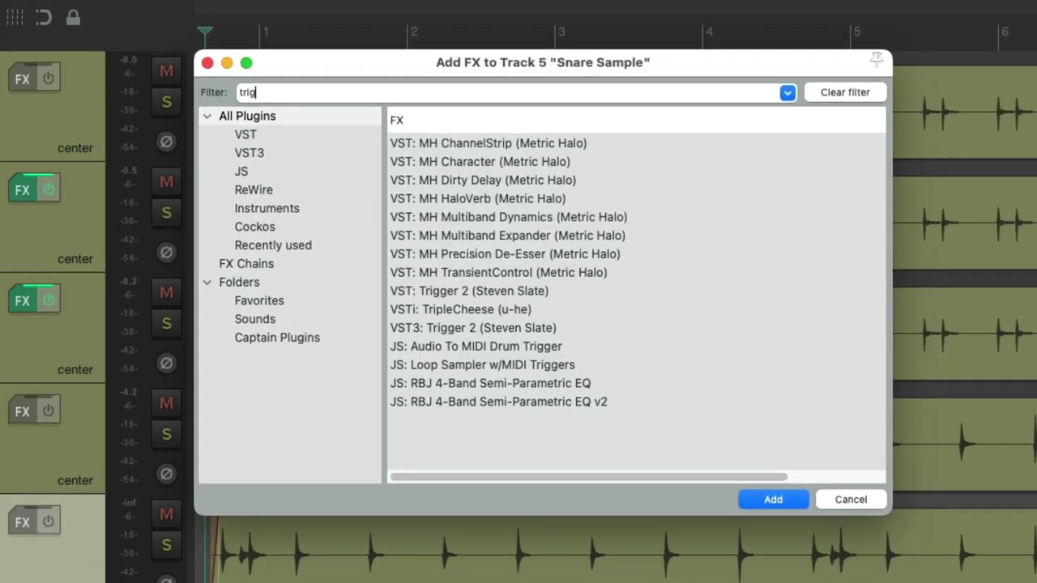
click(575, 181)
double_click(593, 182)
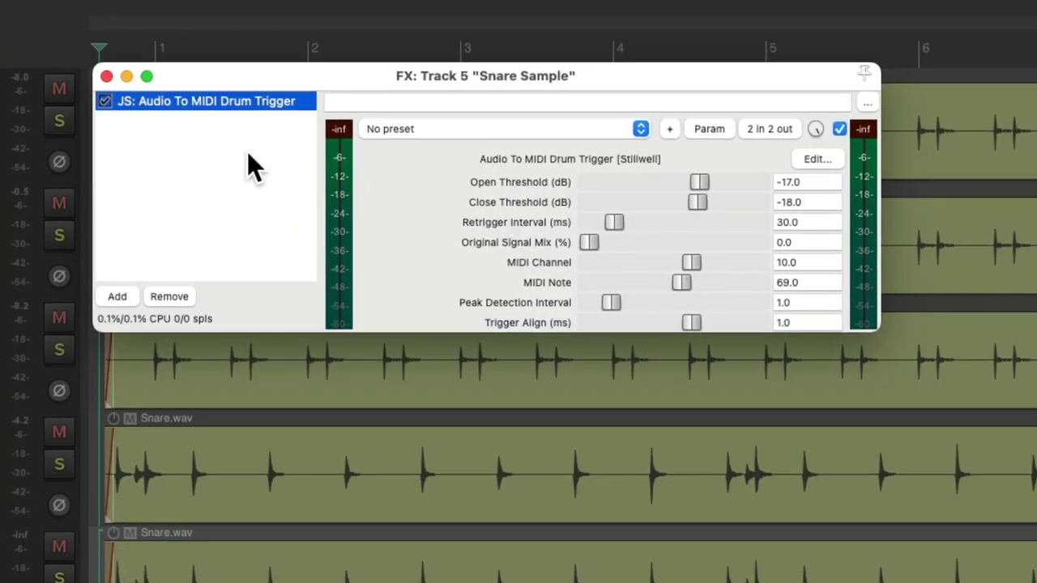
Add VSTi: ReaSamplOmatic5000 after the trigger and bring up the Media Explorer.
double_click(247, 152)
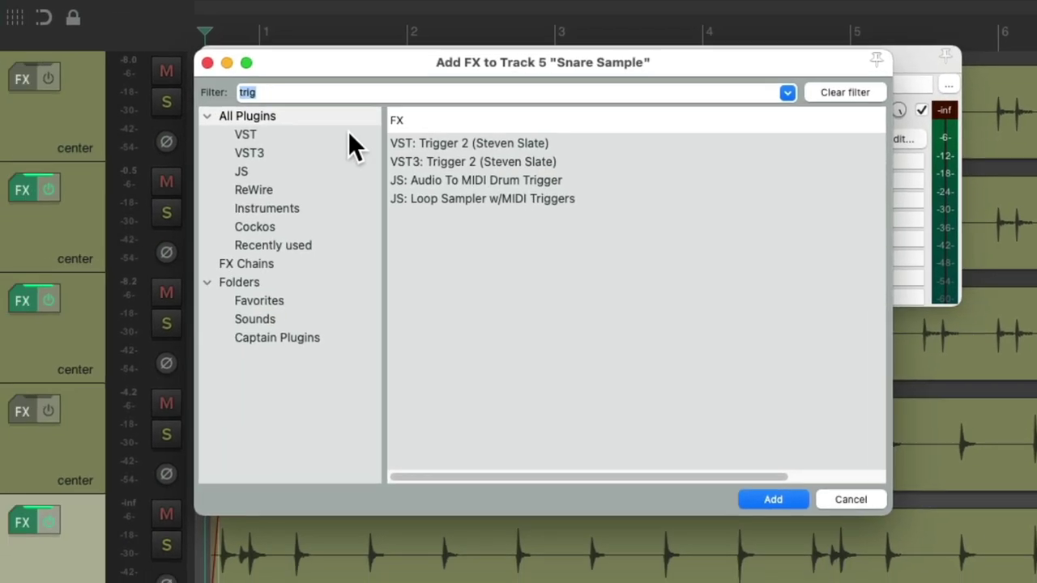
text(reas)
click(580, 198)
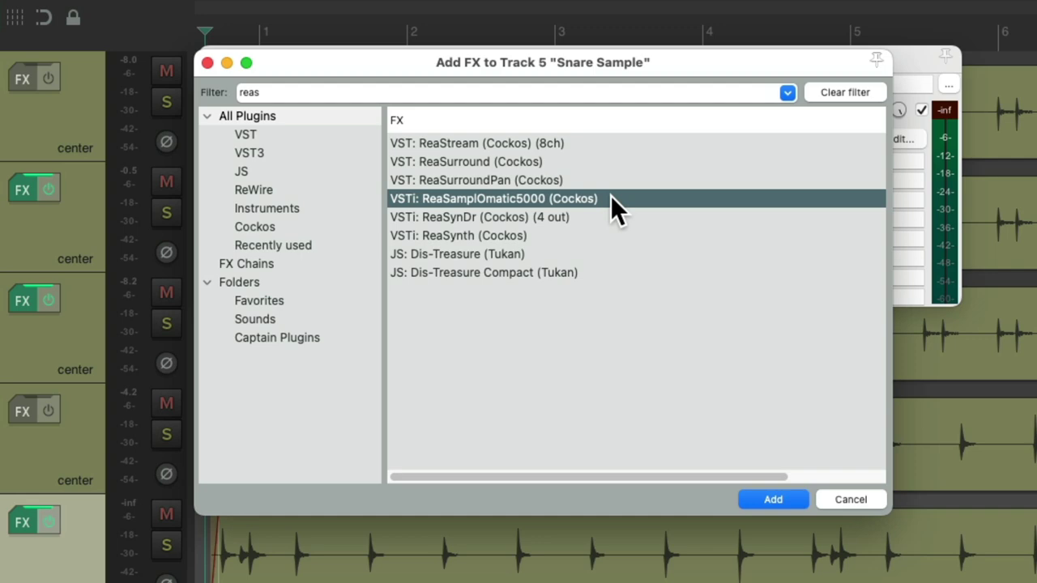
double_click(611, 198)
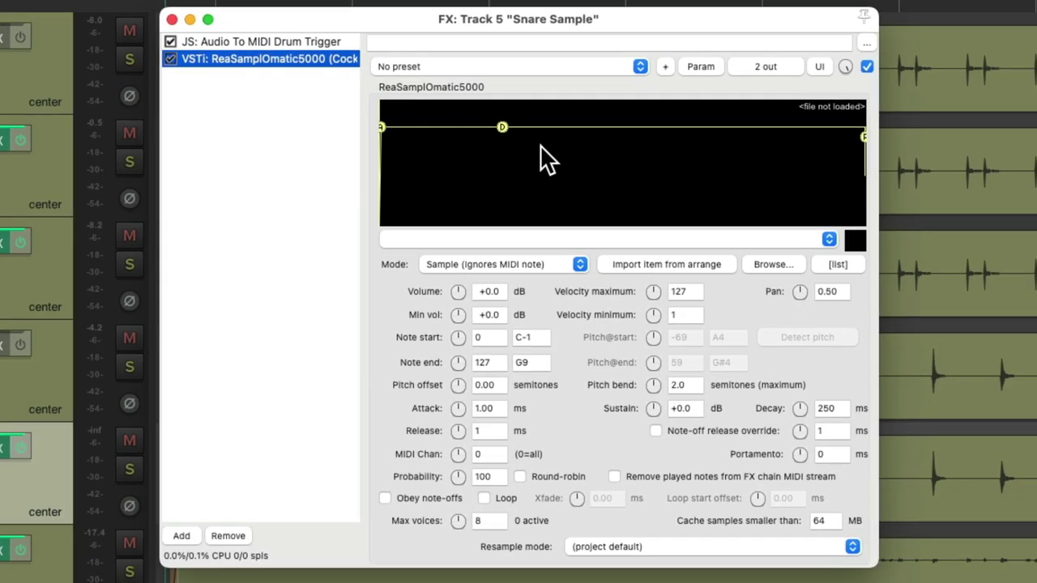
key(super+alt+x)
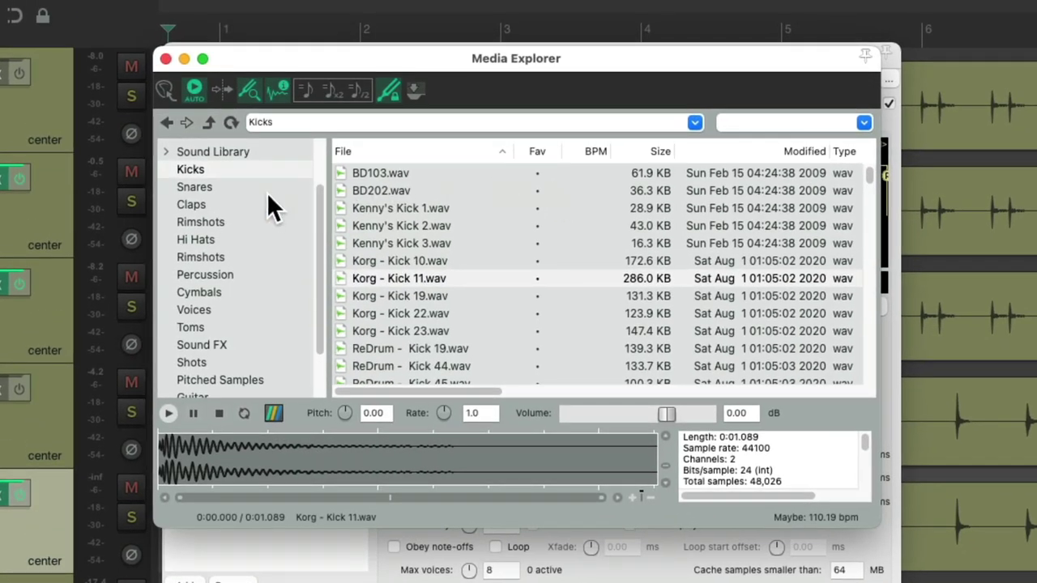
Load Rock Snare.wav from the Snares folder into the existing ReaSamplOmatic5000 sample player.
click(266, 187)
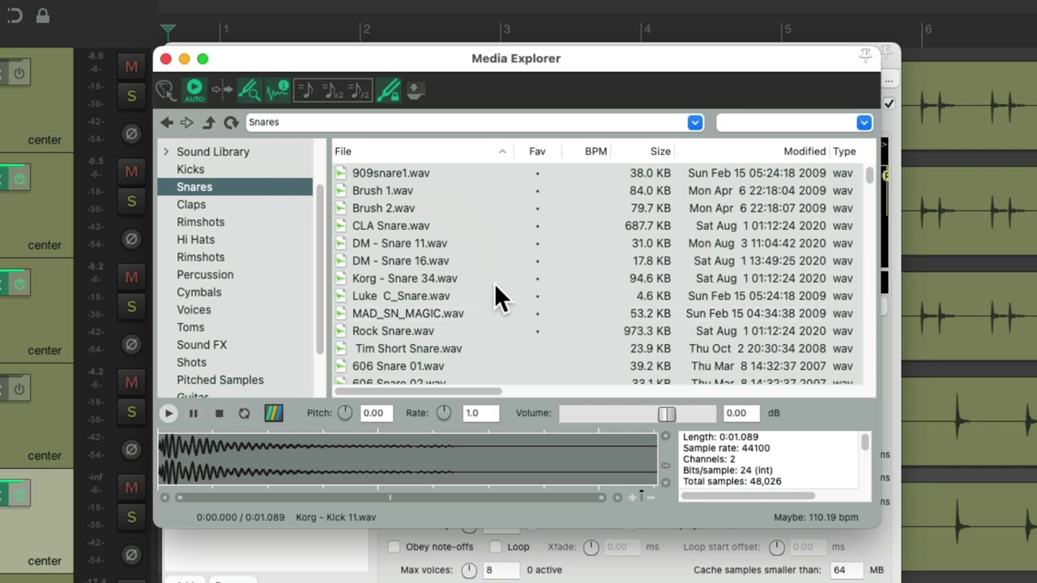
click(478, 334)
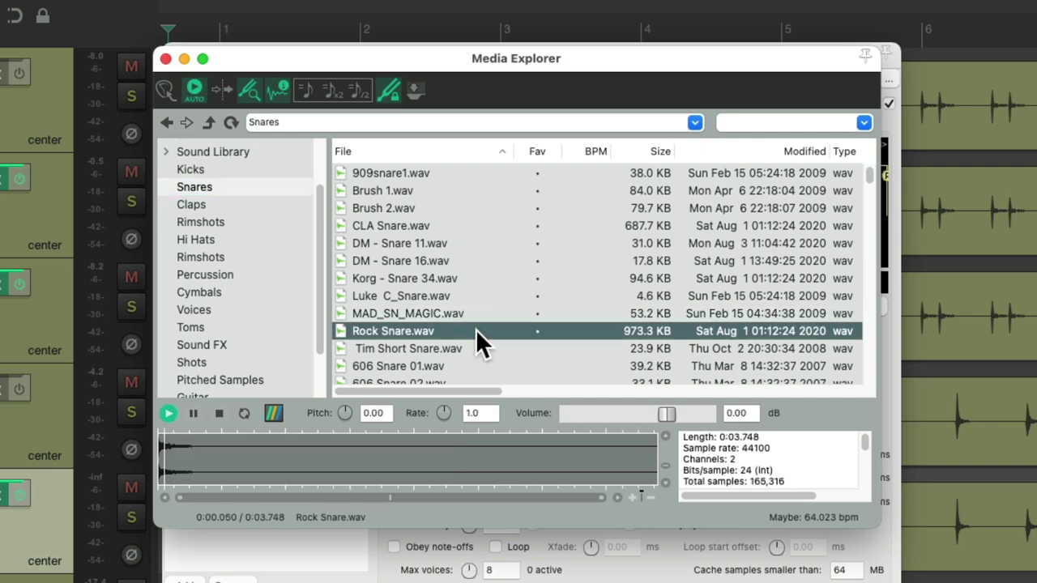
right_click(476, 330)
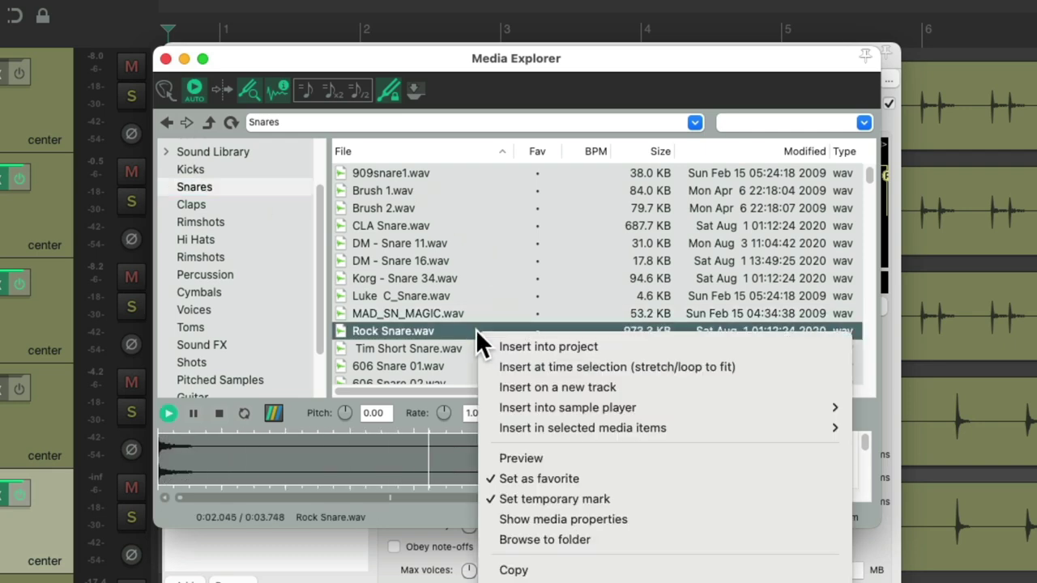
mouse_move(494, 411)
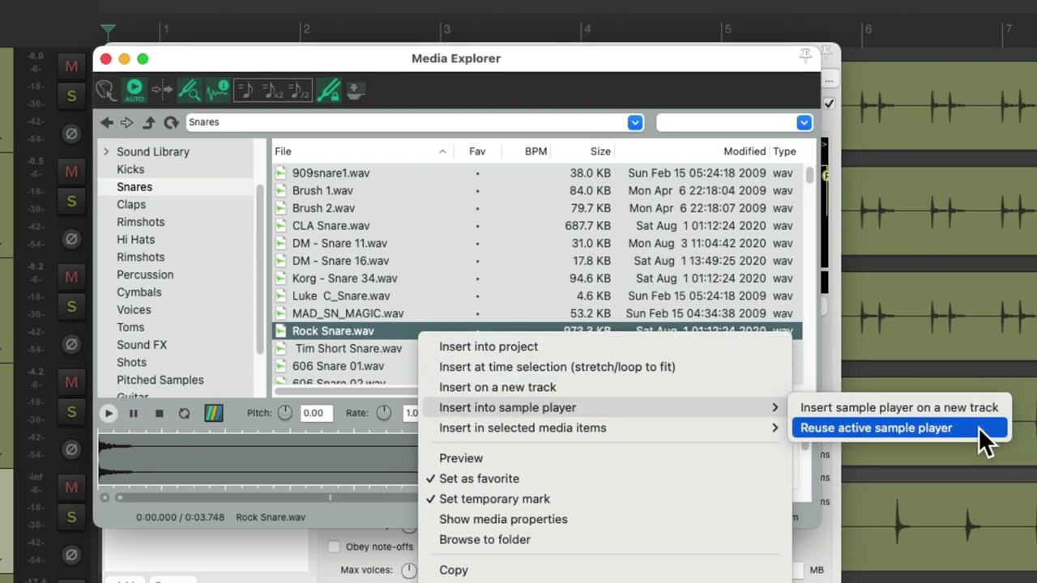
click(980, 429)
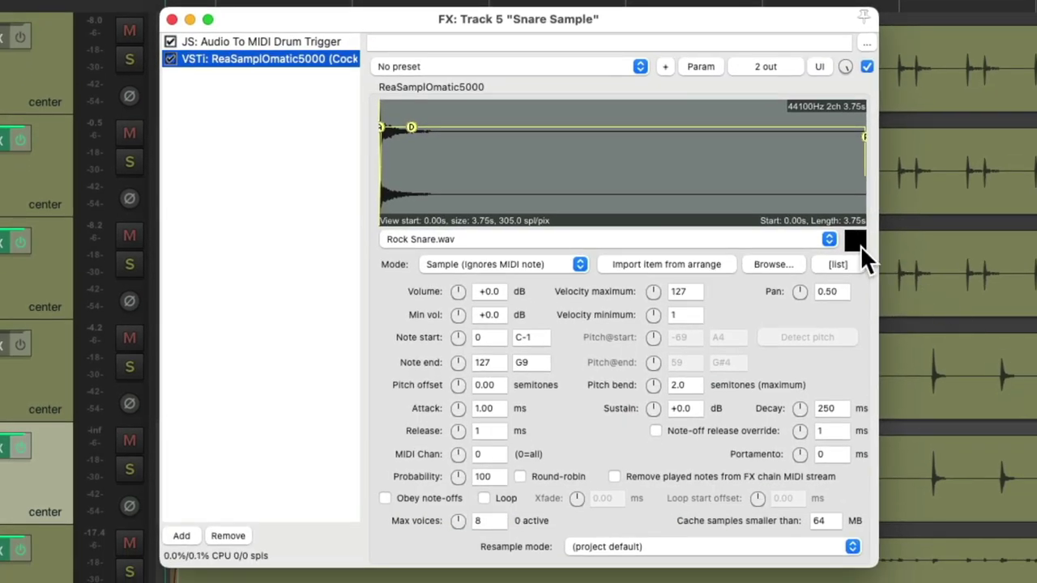
During playback, set the drum trigger to -16 dB open threshold and 35.8 ms retrigger interval.
key(space)
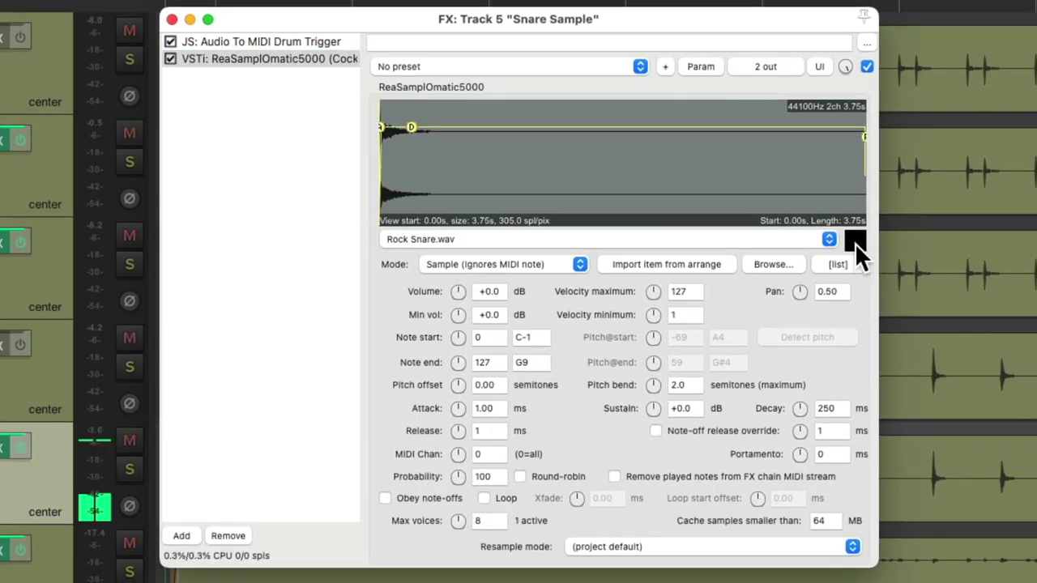
click(336, 41)
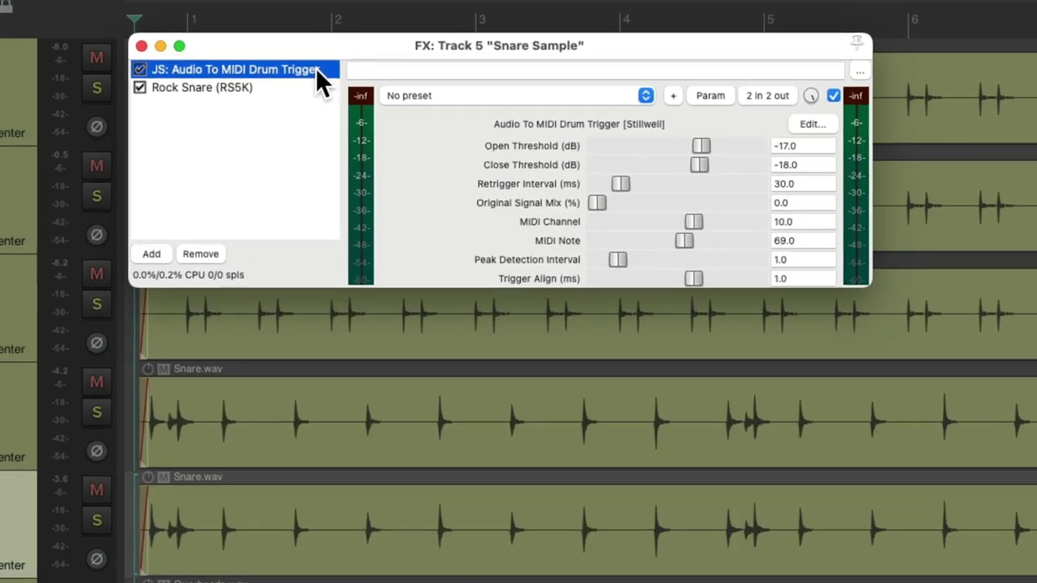
key(space)
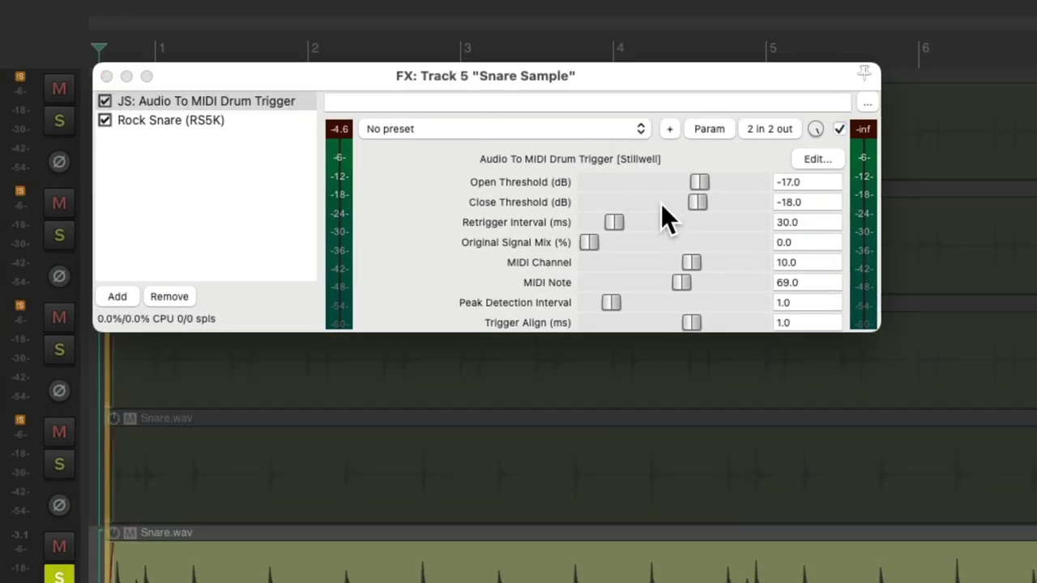
mouse_move(703, 177)
mouse_down()
mouse_move(750, 177)
mouse_move(708, 184)
mouse_up()
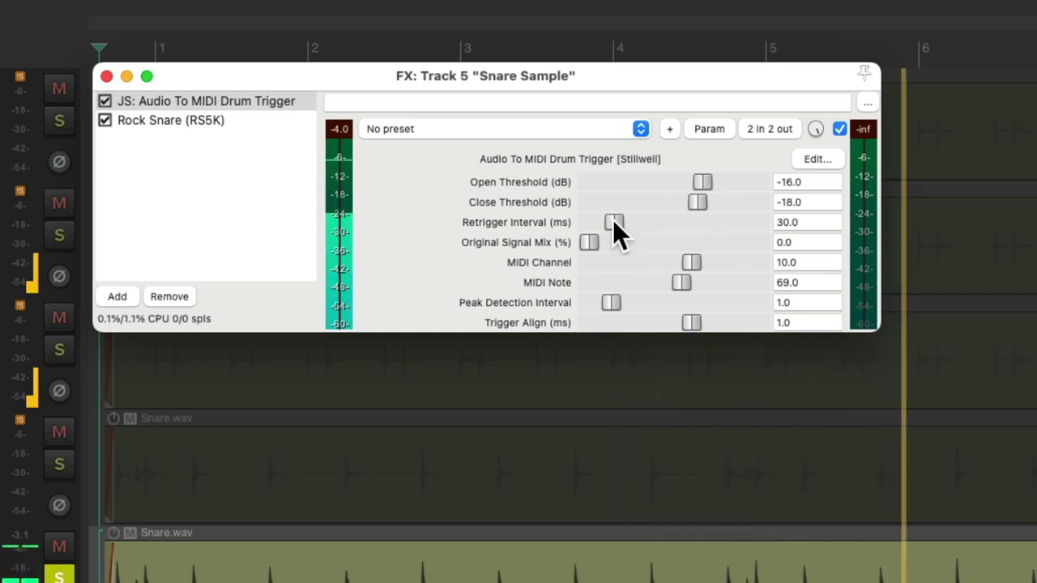
mouse_move(612, 219)
mouse_down()
mouse_move(592, 224)
mouse_move(714, 220)
mouse_move(618, 226)
mouse_up()
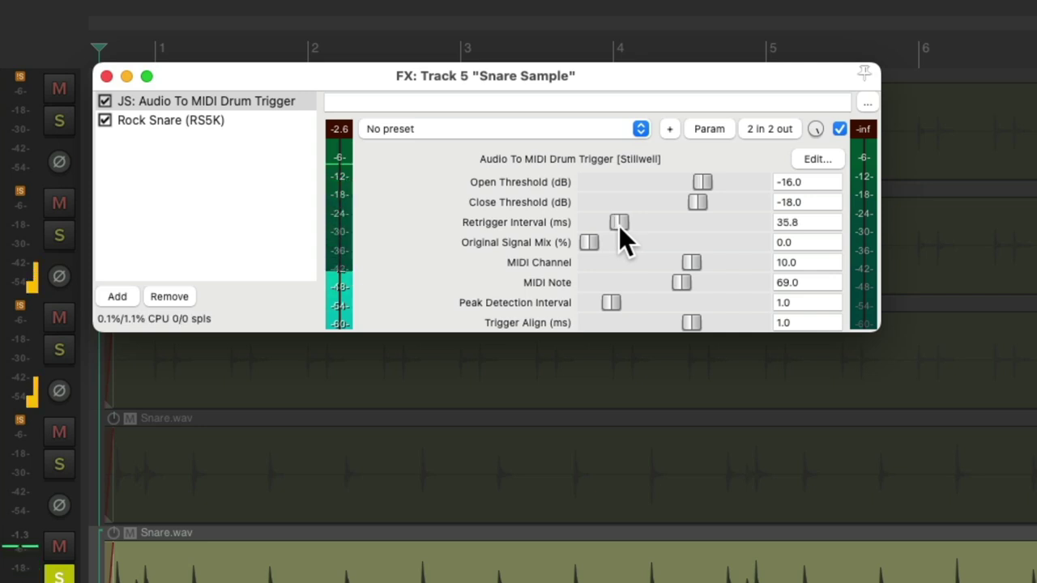
click(106, 76)
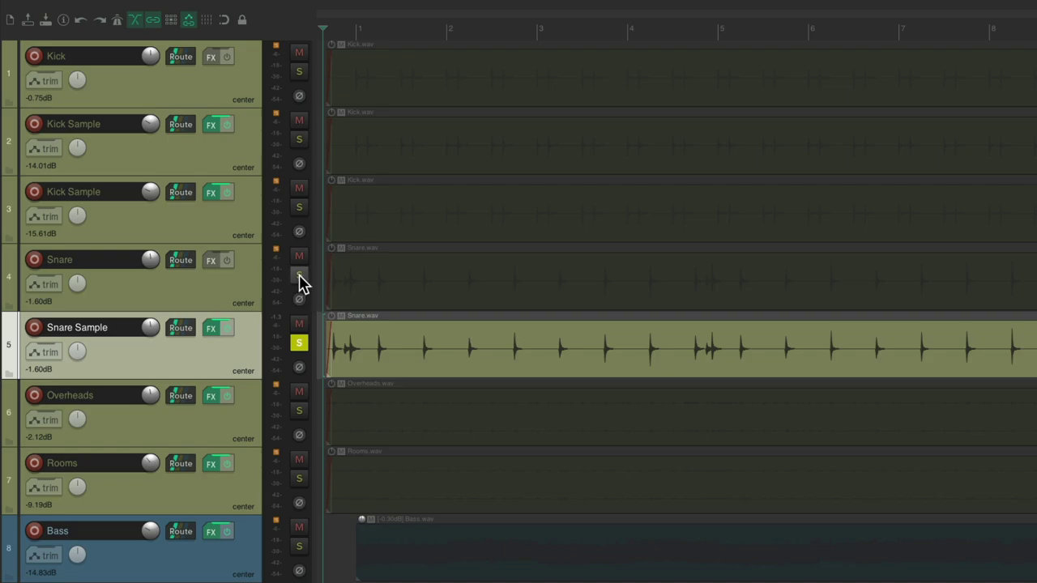
click(299, 276)
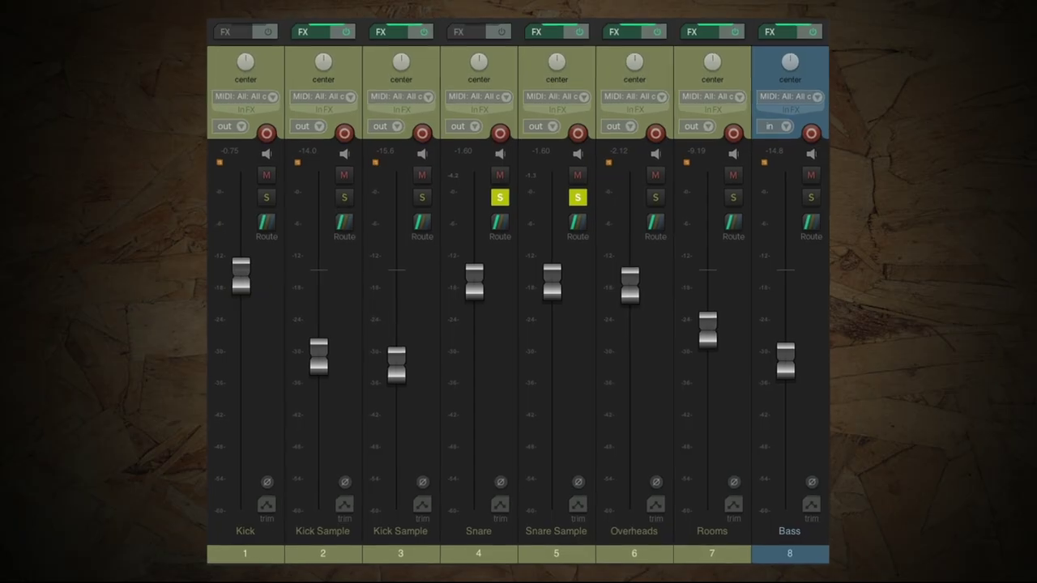
key(space)
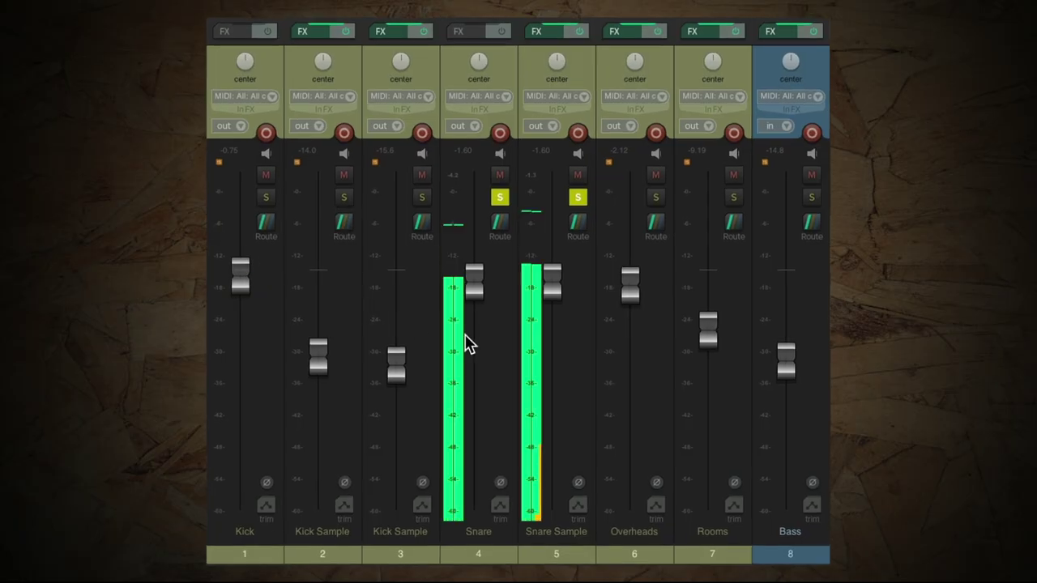
drag(550, 287, 543, 343)
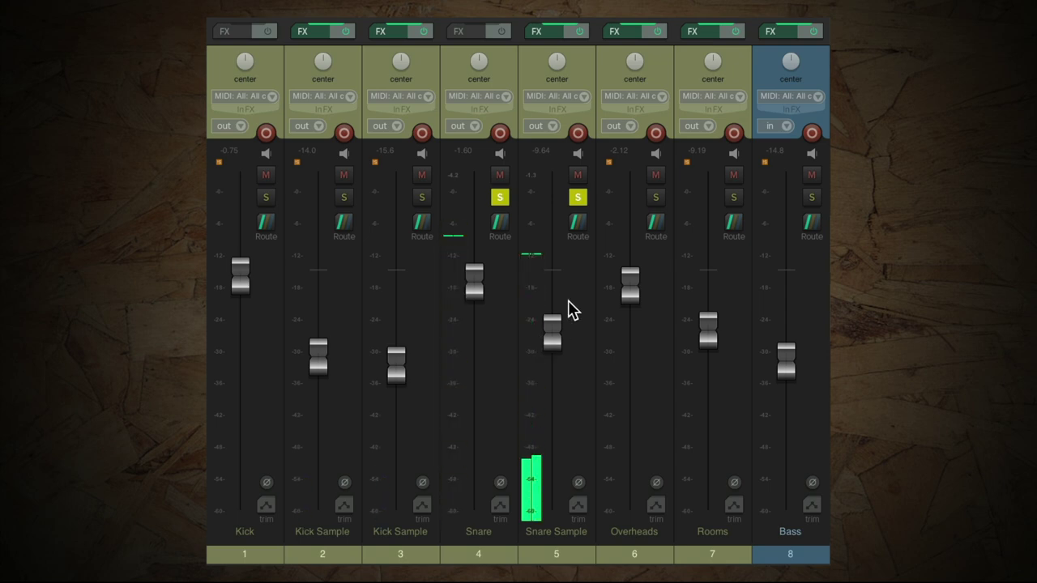
click(577, 197)
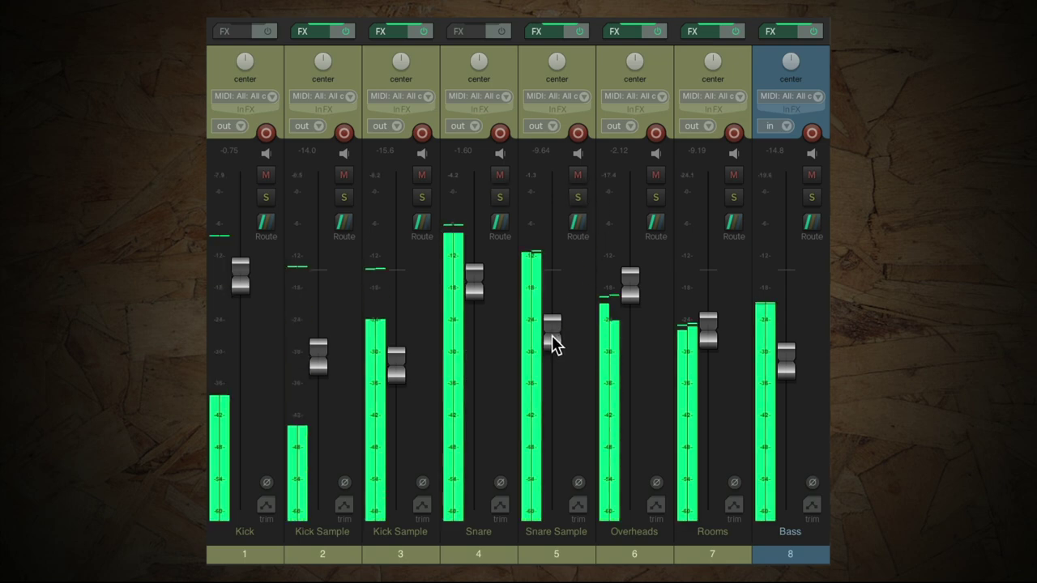
drag(550, 342, 551, 336)
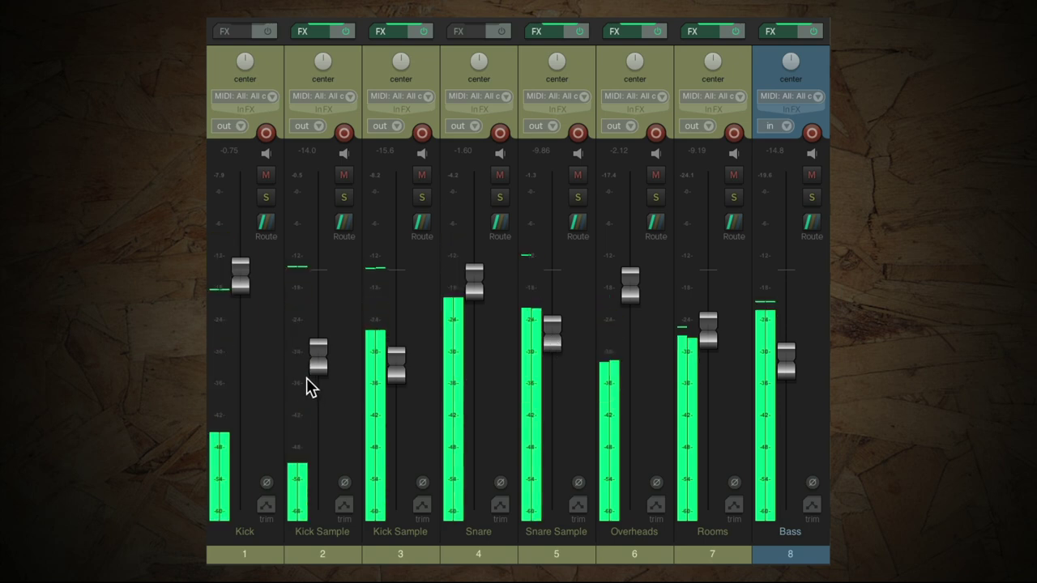
drag(315, 358, 314, 355)
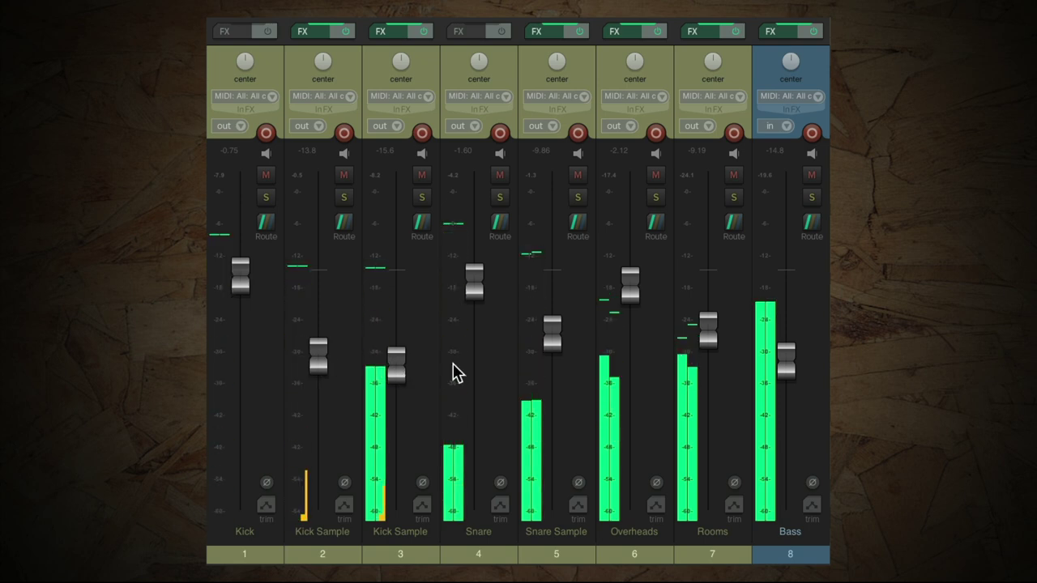
mouse_move(554, 338)
mouse_down()
mouse_move(556, 361)
mouse_move(551, 343)
mouse_up()
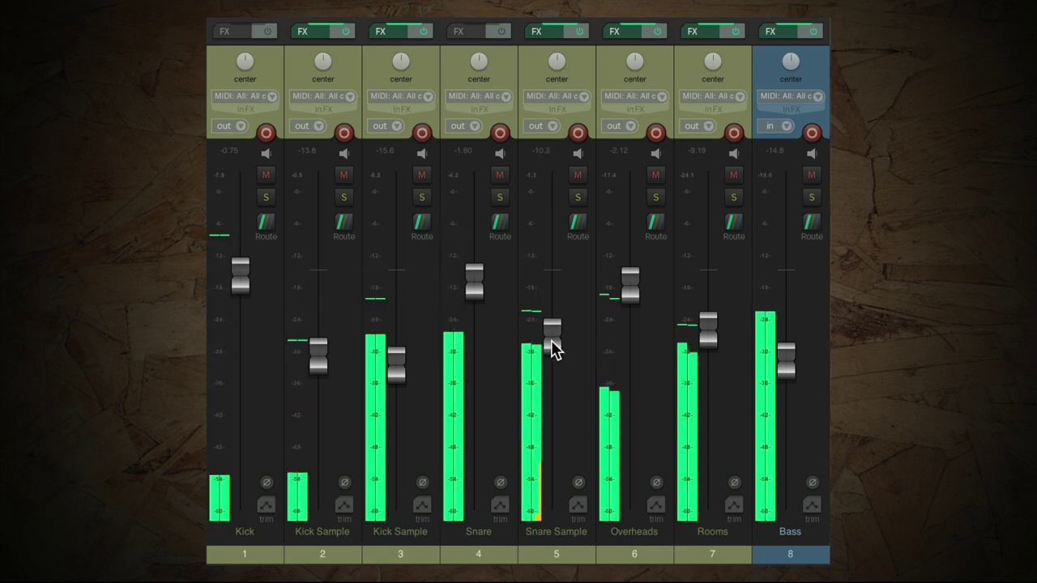
click(576, 175)
click(343, 175)
click(419, 175)
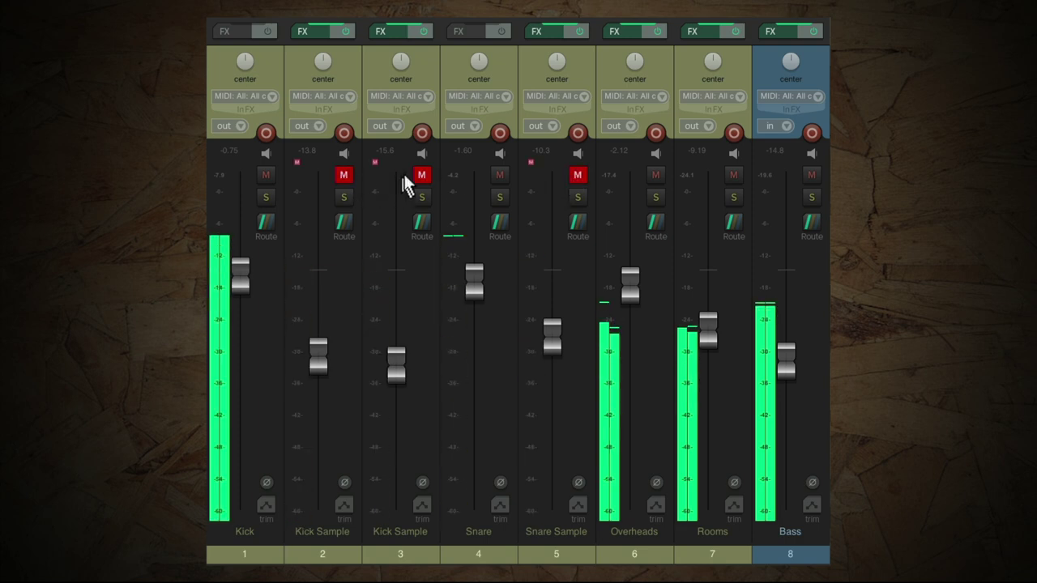
click(343, 175)
click(419, 174)
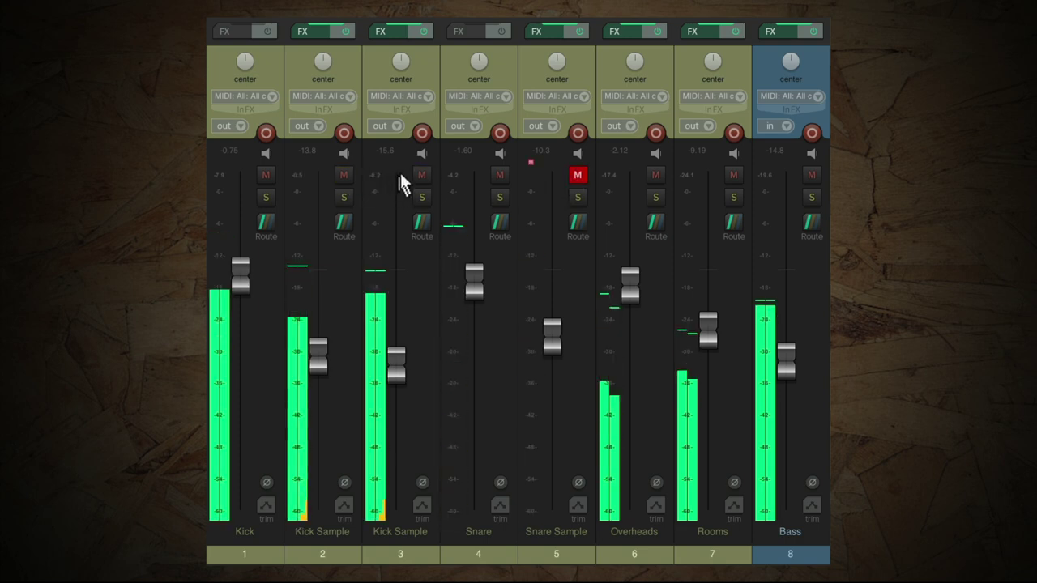
click(576, 175)
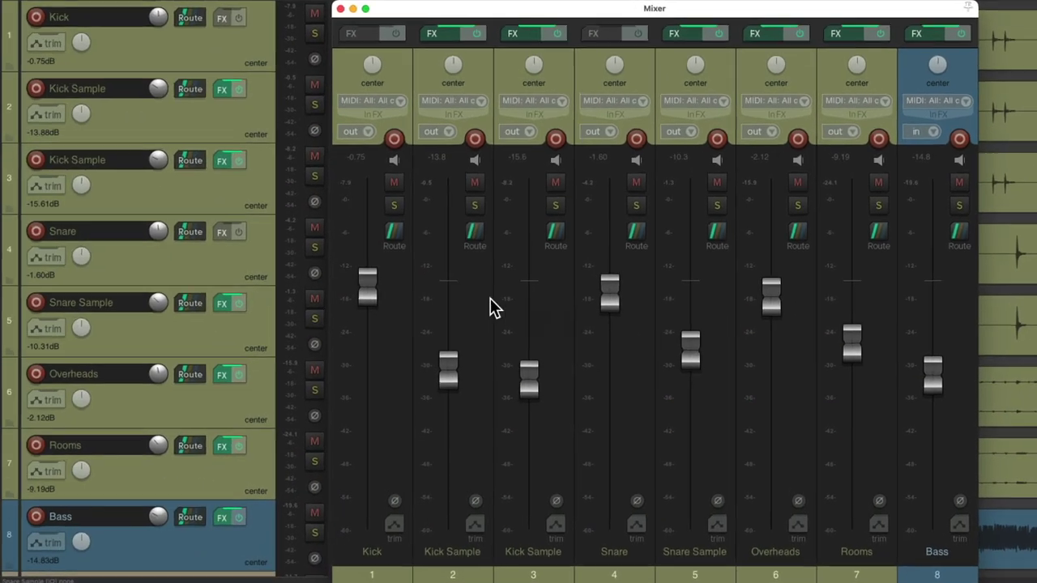
Duplicate the Snare Sample track.
click(218, 334)
right_click(218, 333)
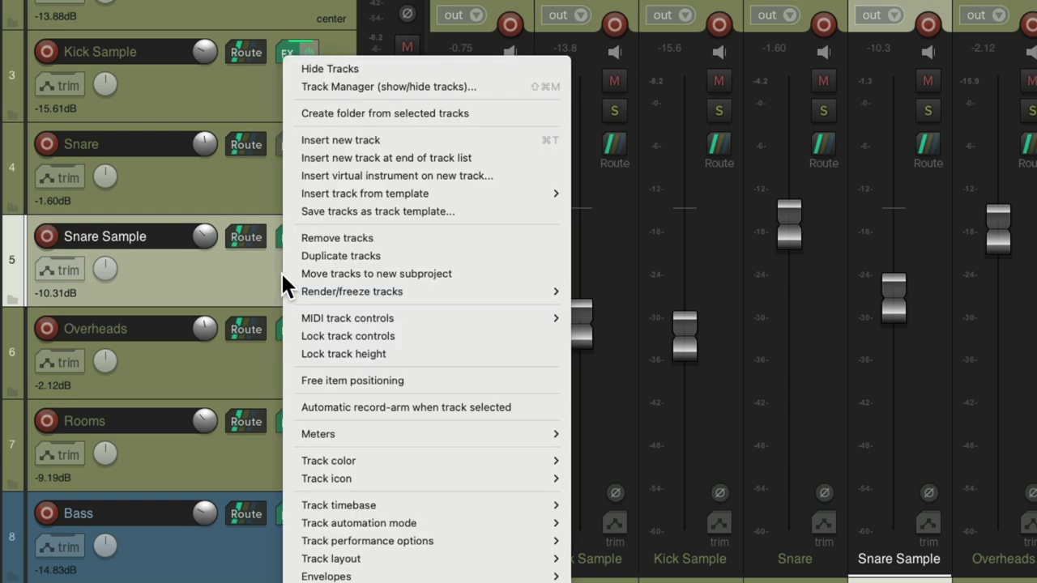
click(340, 256)
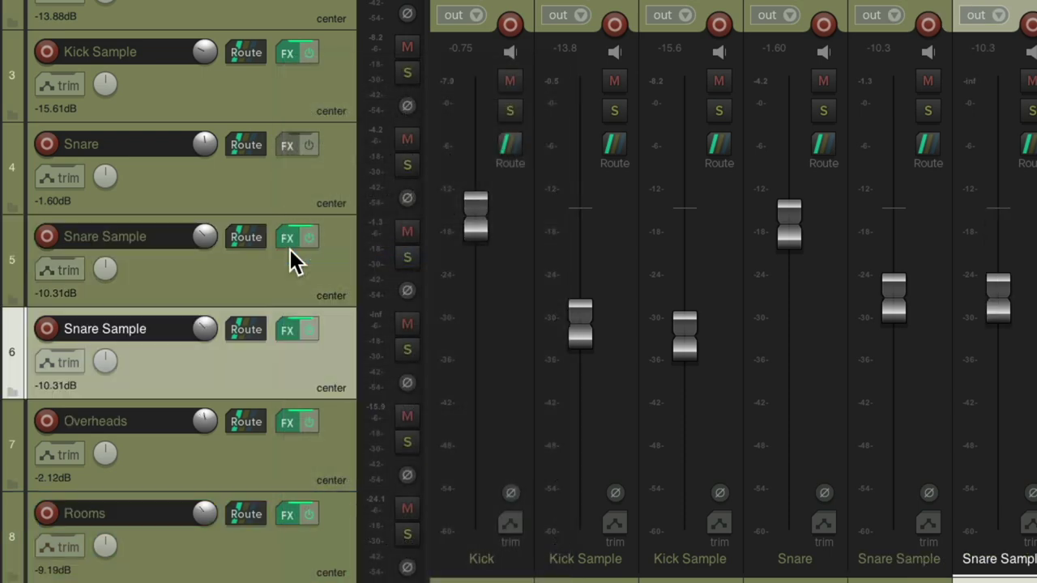
Replace Rock Snare with MAD_SN_MAGIC.wav in the copy's RS5K via the Media Explorer.
click(287, 331)
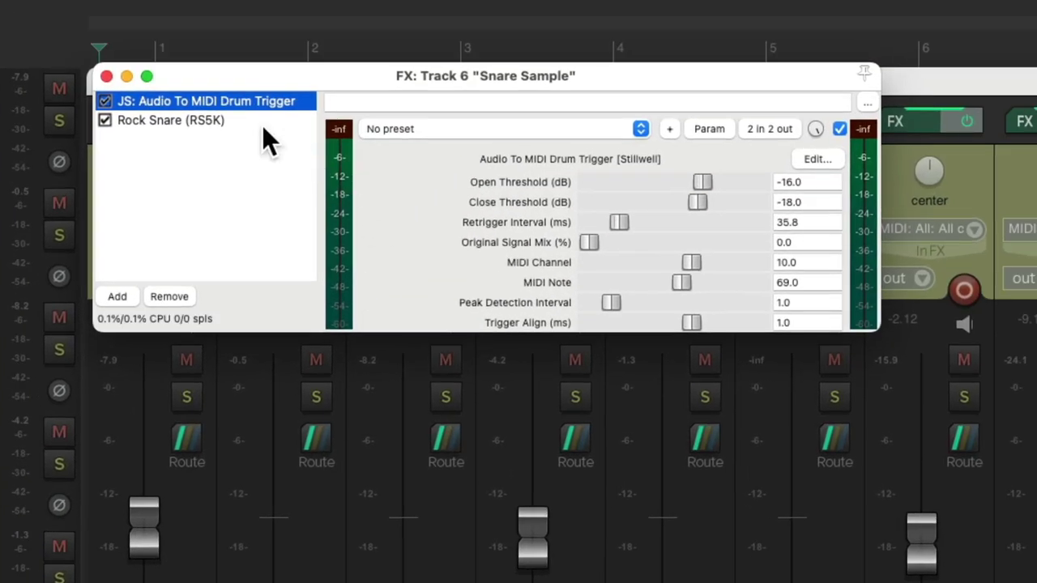
click(261, 123)
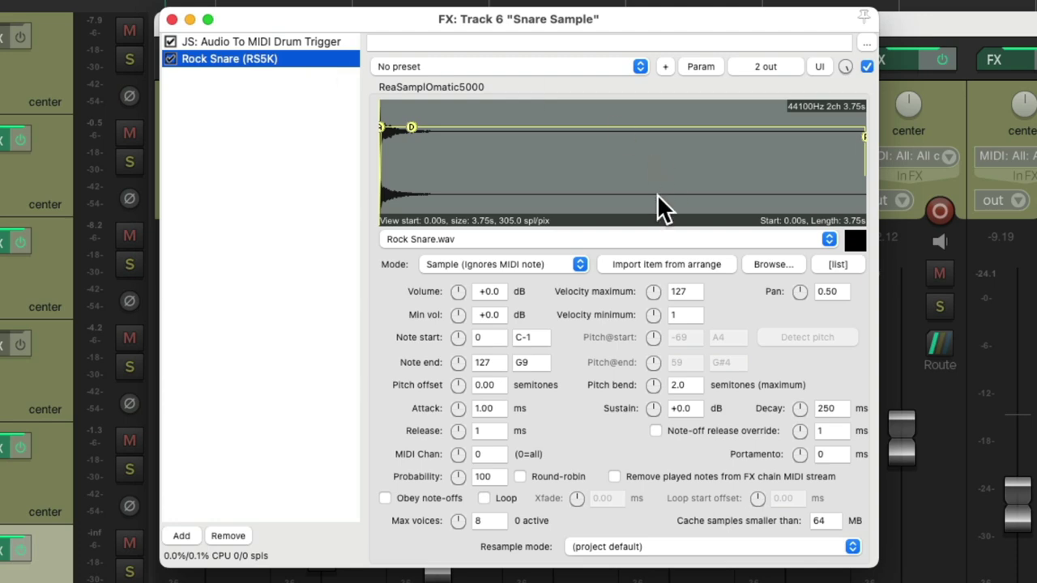
key(super+alt+x)
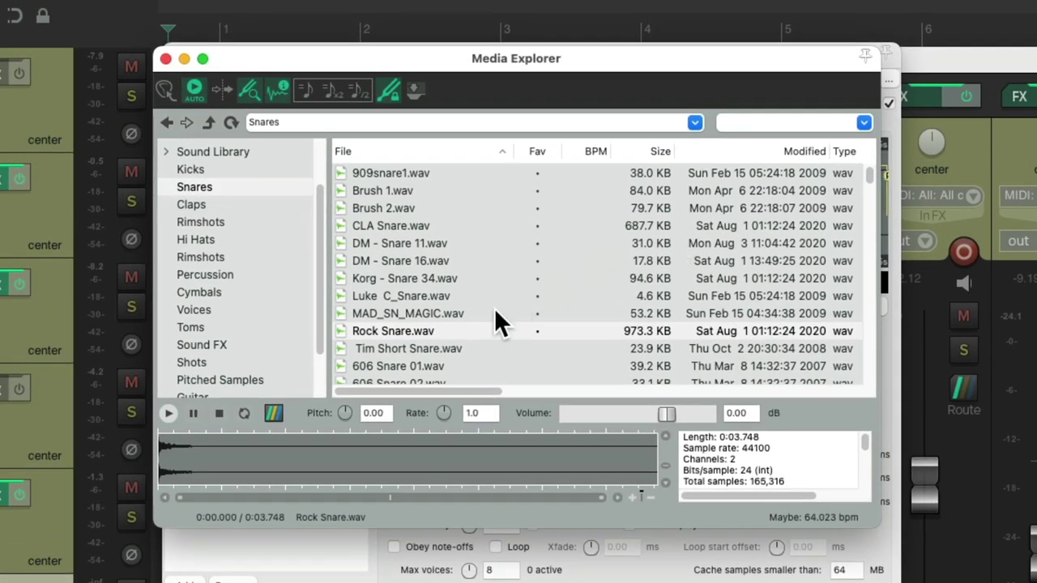
click(490, 311)
right_click(490, 312)
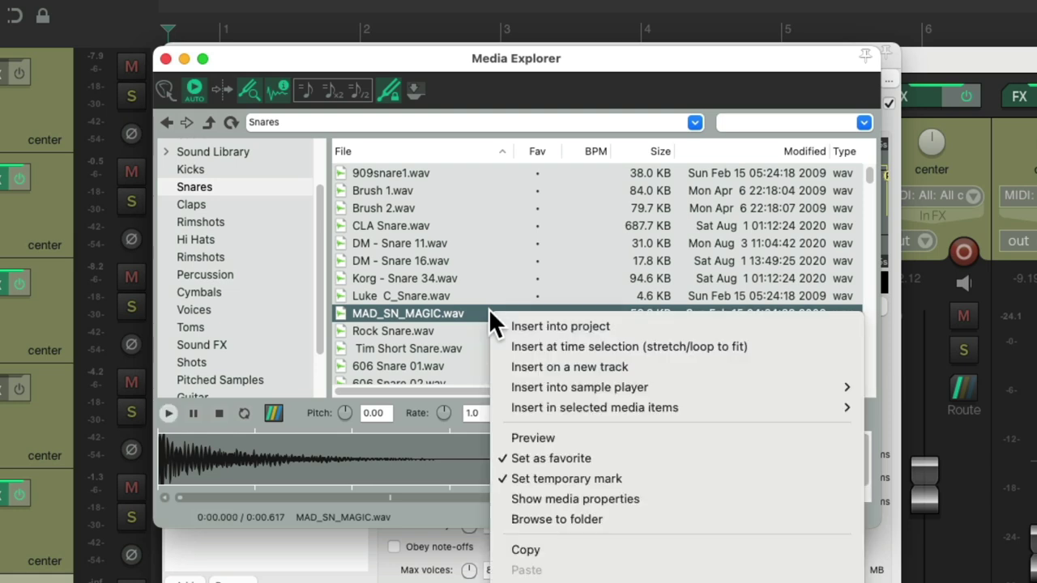
mouse_move(516, 388)
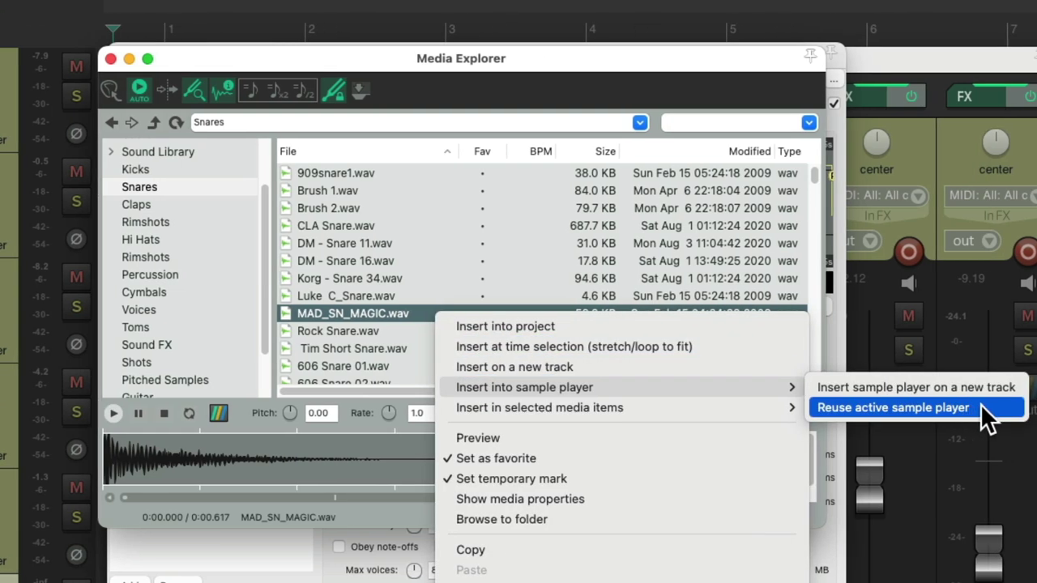
click(980, 405)
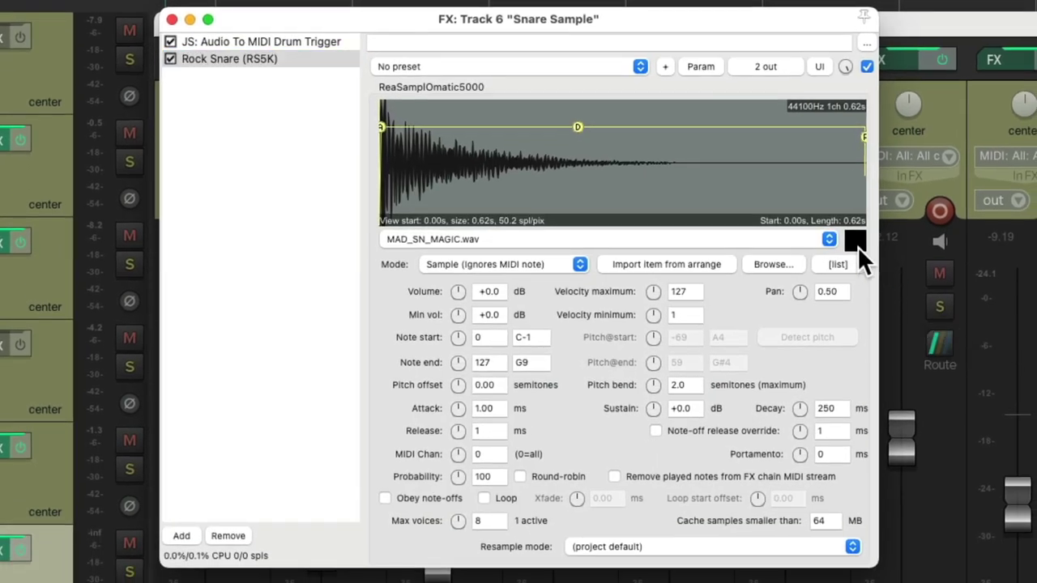
Close the sampler and set channel 6's fader to about -14.2 dB.
click(171, 19)
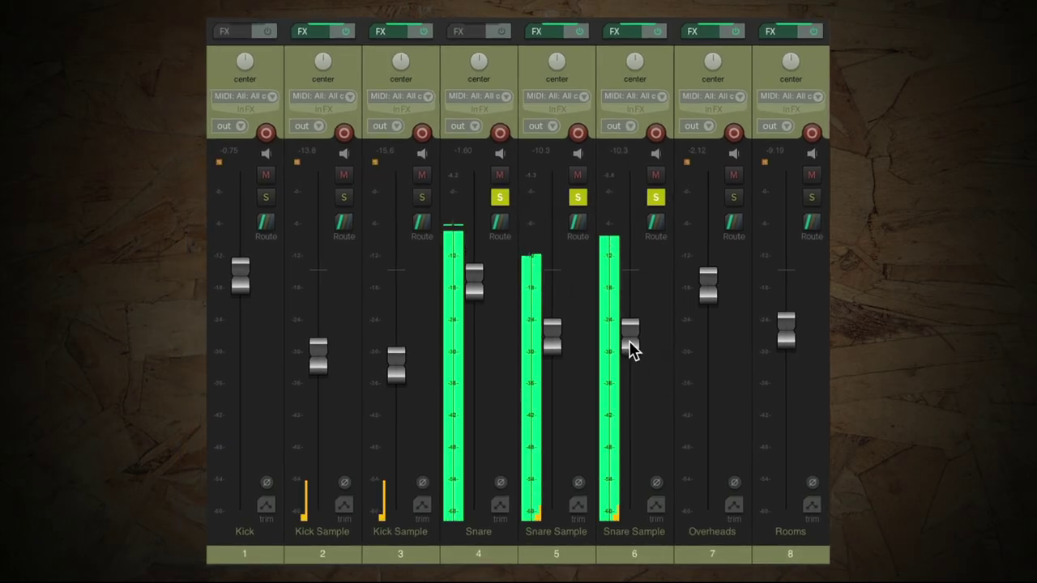
drag(630, 349, 631, 454)
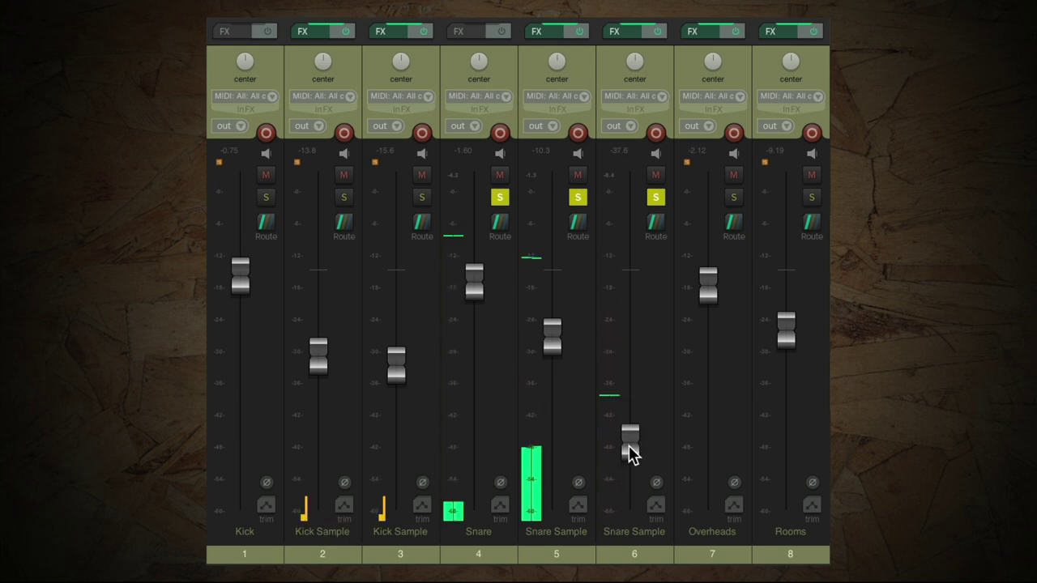
drag(630, 412, 628, 370)
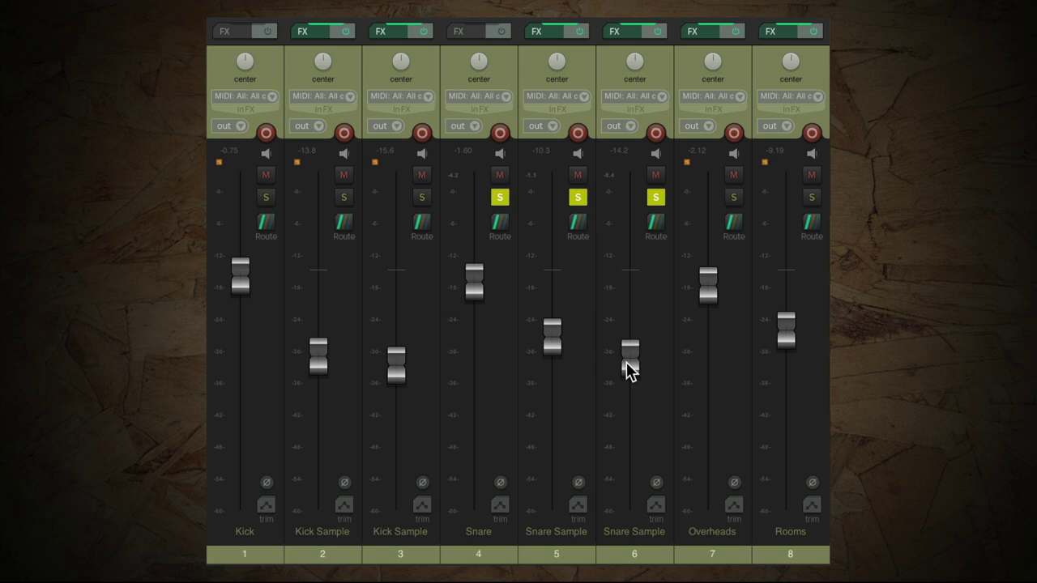
Set the MAD_SN_MAGIC sampler's pitch offset to -4.48 semitones and close its FX window.
click(626, 34)
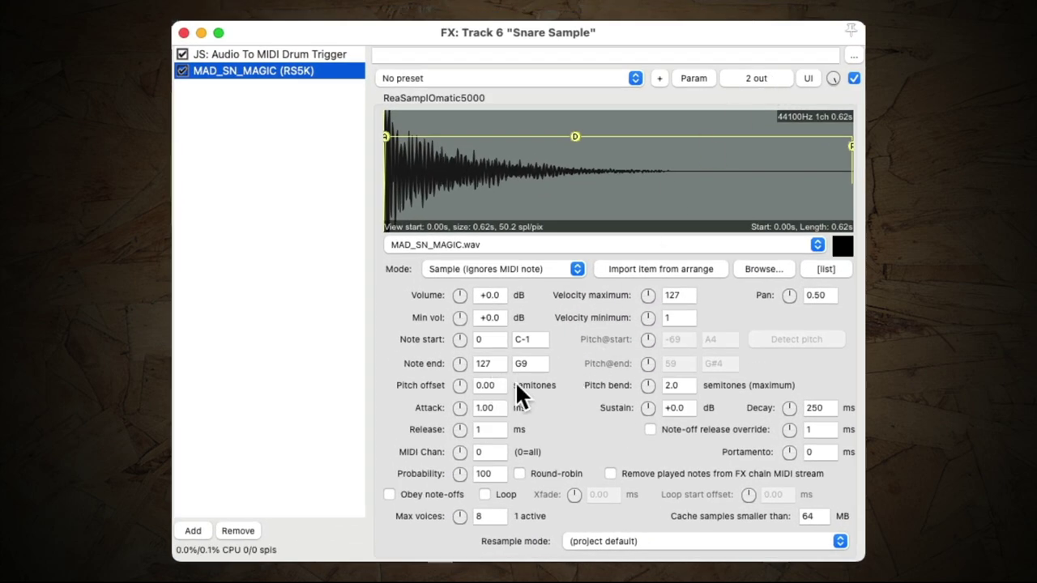
drag(459, 387, 459, 405)
scroll(459, 389, down, 2)
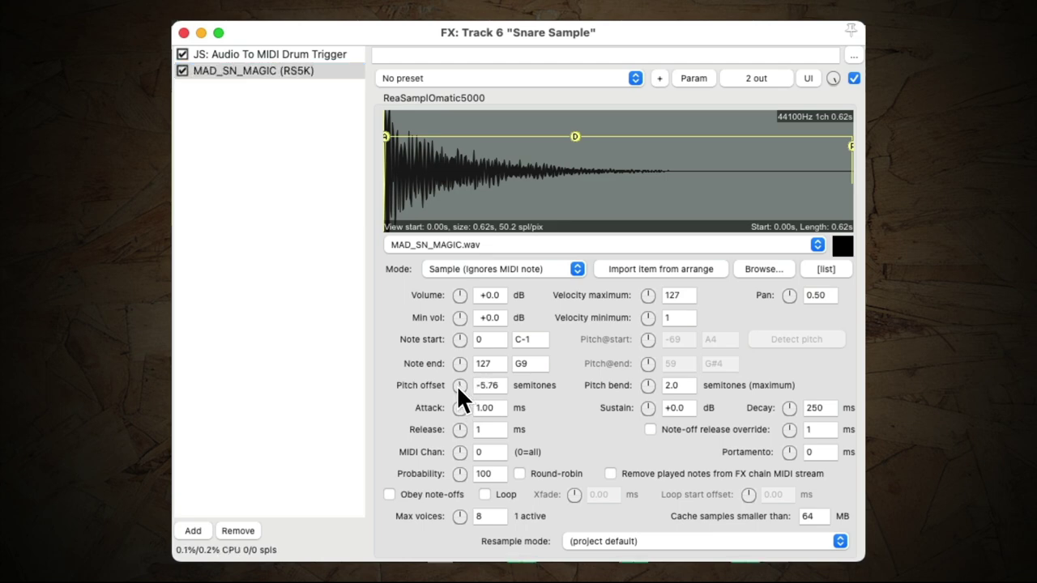
scroll(459, 387, up, 3)
scroll(458, 386, up, 15)
scroll(458, 387, down, 10)
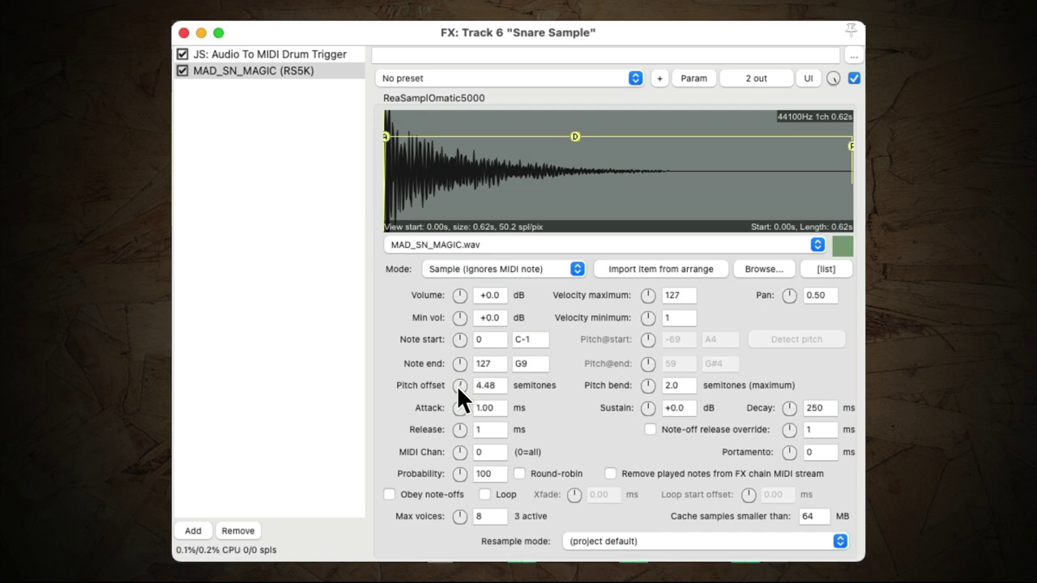
scroll(457, 387, down, 6)
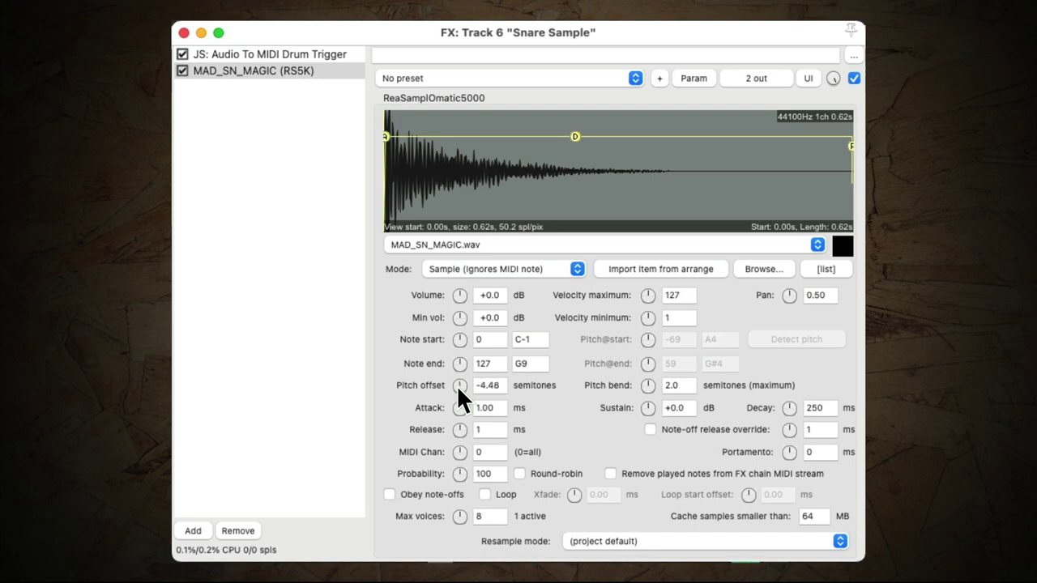
click(184, 32)
Unsolo snares, A/B both Snare Sample layers, set pitched snare -21.6 dB, second kick -18.4 dB.
drag(630, 358, 630, 389)
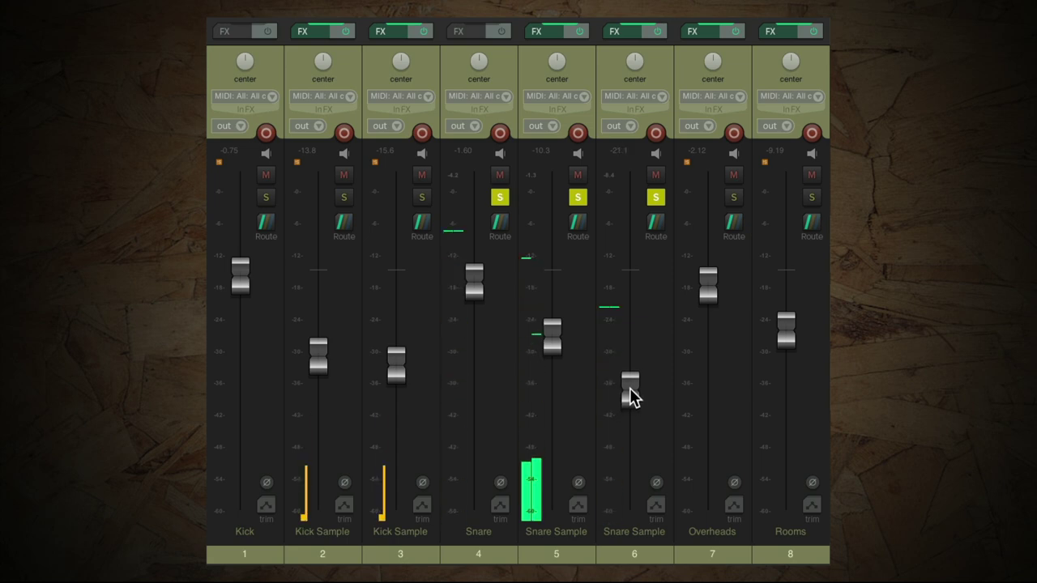
click(655, 197)
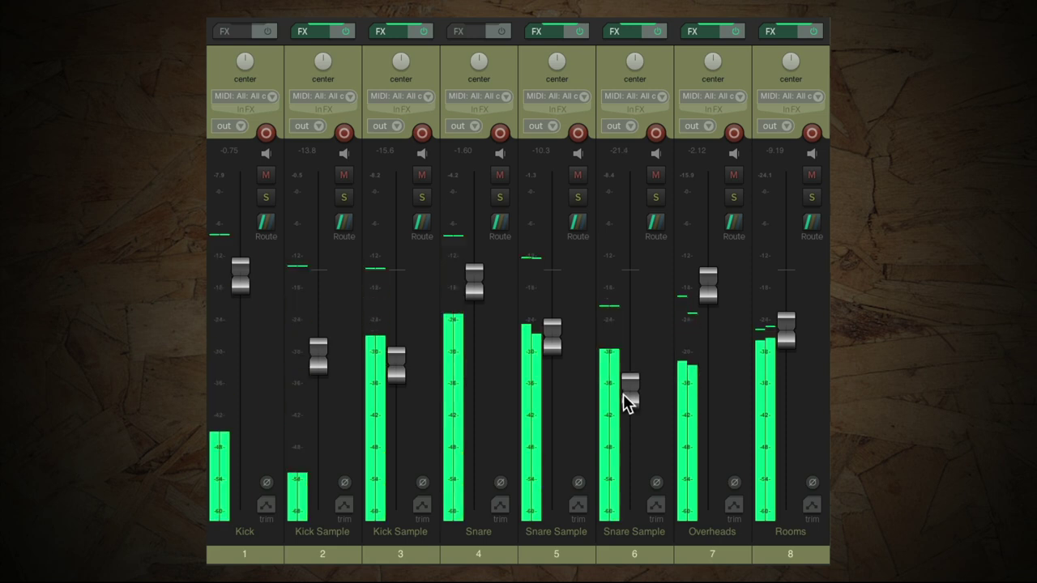
click(577, 175)
click(655, 175)
click(578, 175)
click(655, 175)
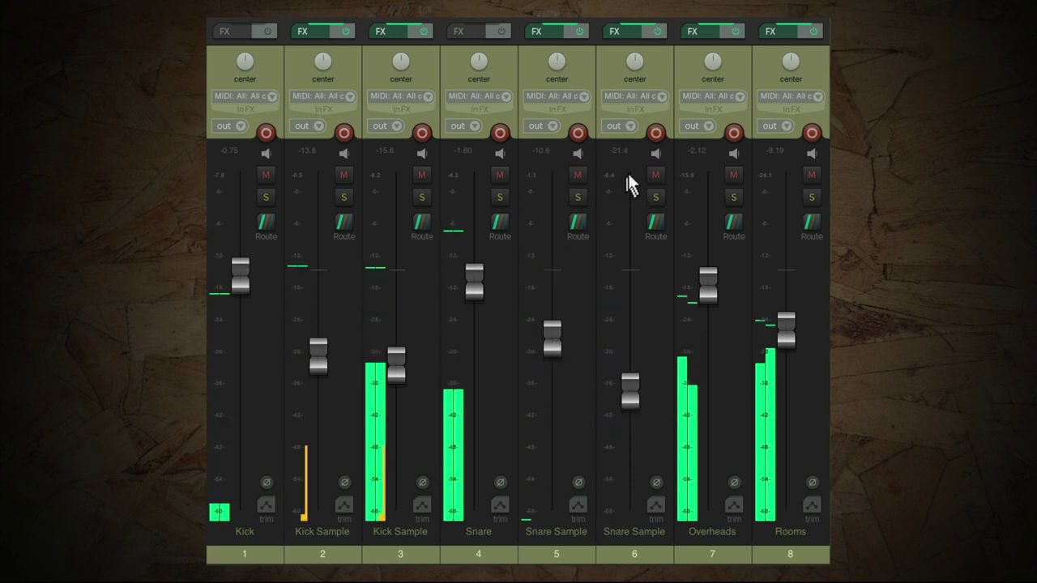
click(628, 392)
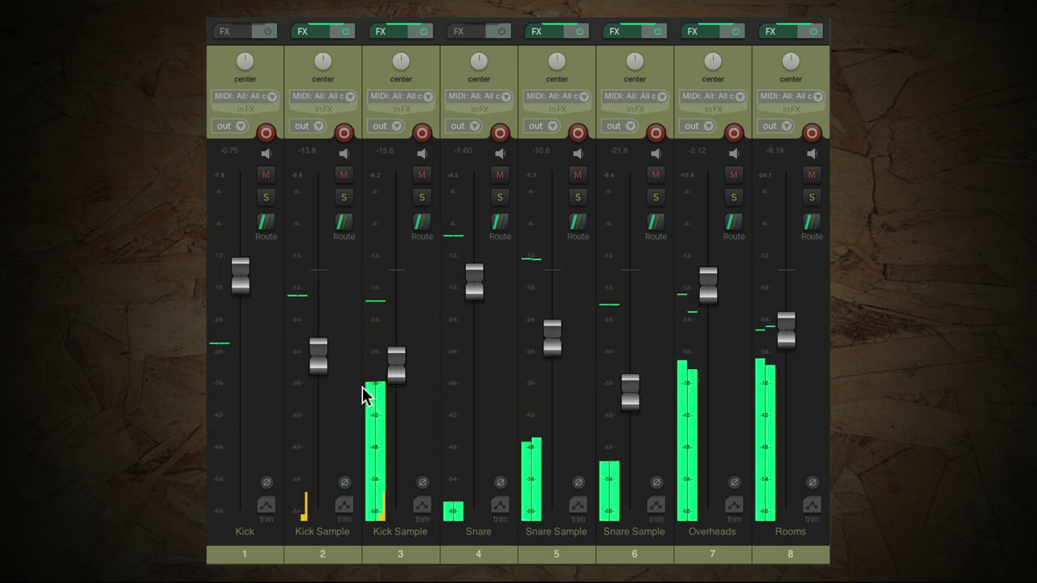
mouse_move(398, 370)
mouse_down()
mouse_move(399, 474)
mouse_move(405, 378)
mouse_move(405, 386)
mouse_move(387, 377)
mouse_up()
Trim the second Kick Sample fader to -18.0 dB and the two Snare Sample faders to -10.9 and -22.4 dB.
click(321, 363)
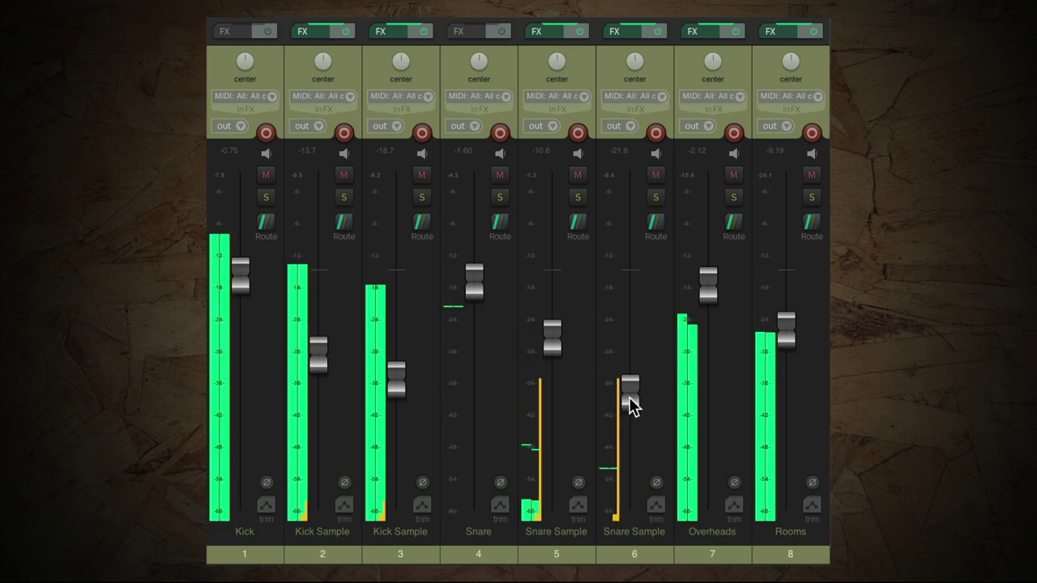
drag(557, 350, 553, 347)
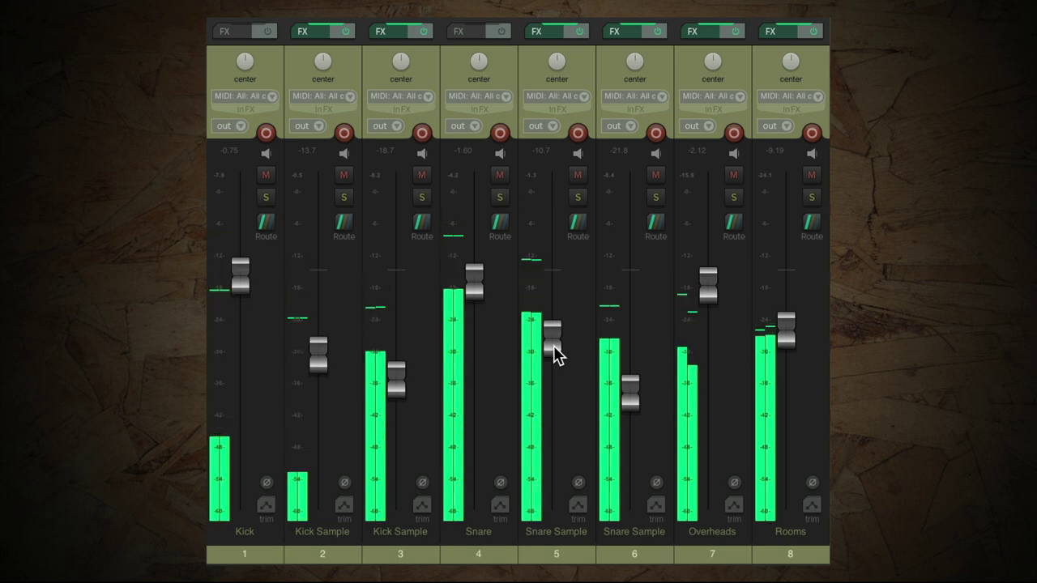
drag(394, 395, 395, 391)
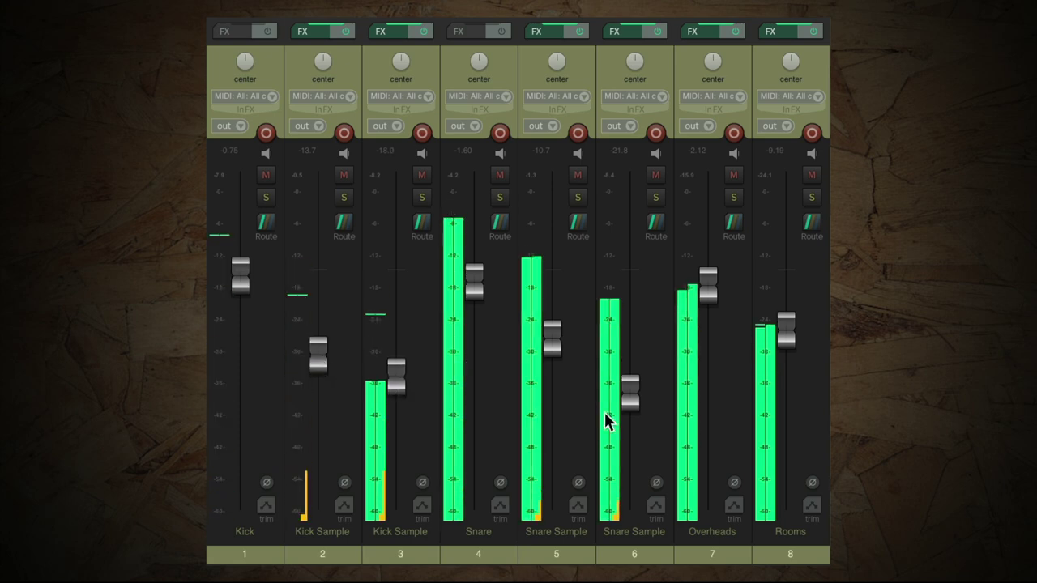
drag(630, 395, 637, 413)
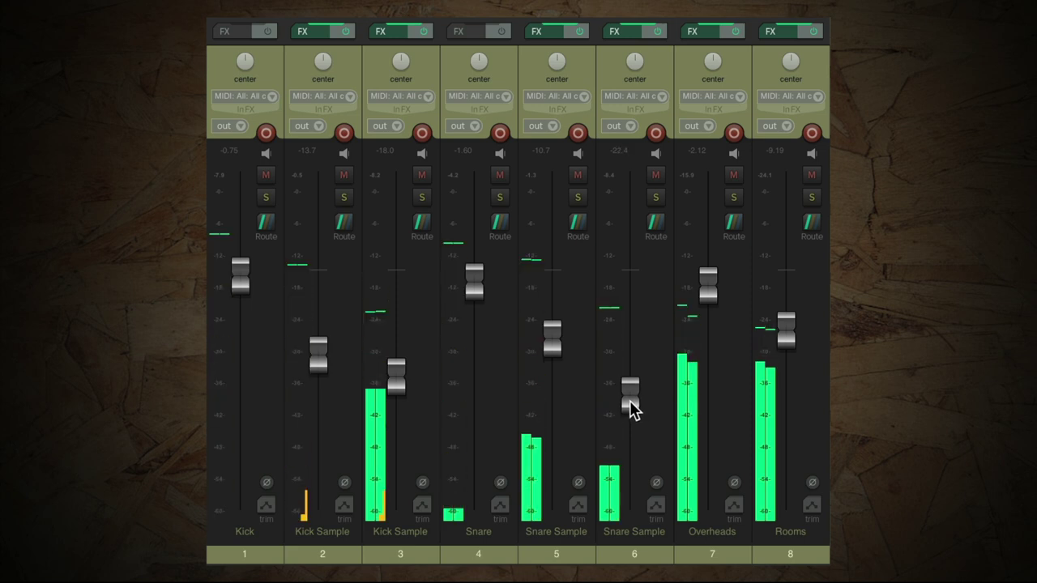
drag(551, 345, 551, 346)
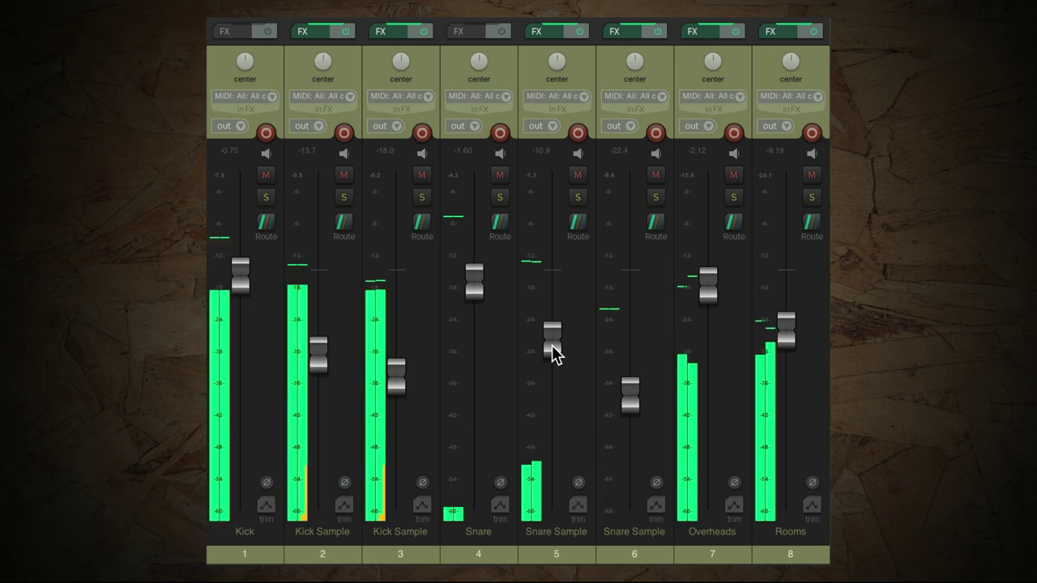